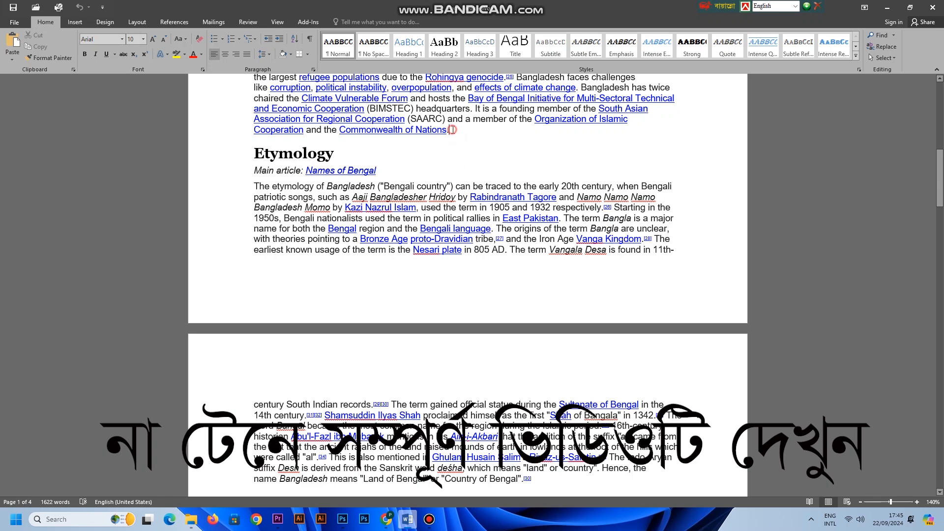
- Insert a page break before the Etymology heading and delete the empty line above the heading on the new page
click(76, 22)
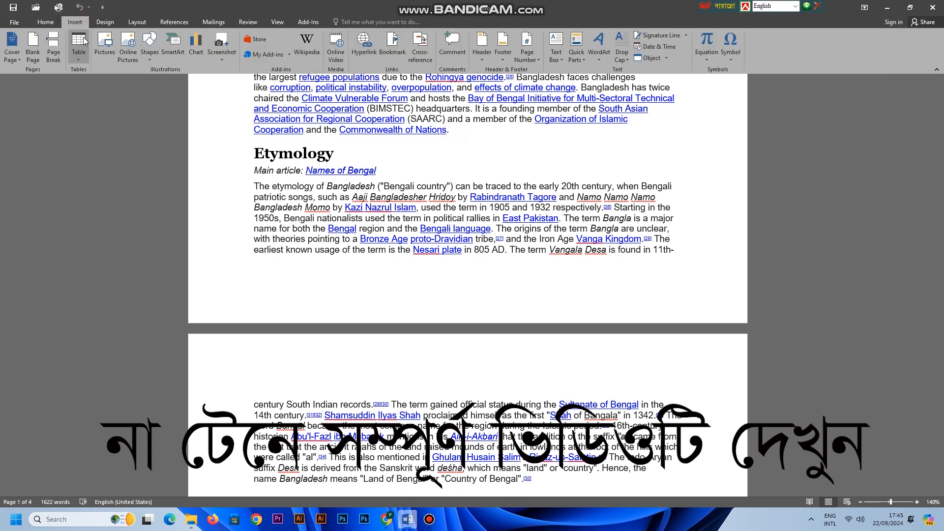
click(53, 53)
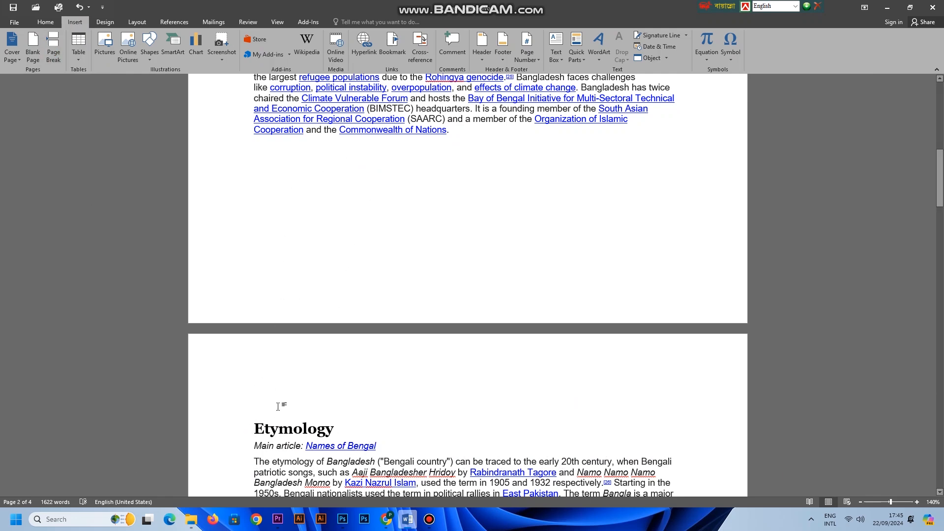
key(Delete)
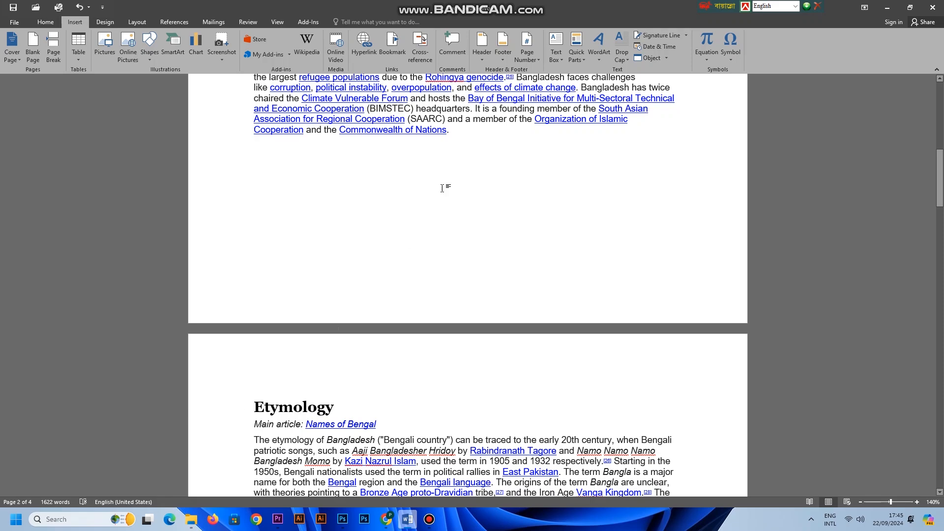
scroll(367, 204, up, 8)
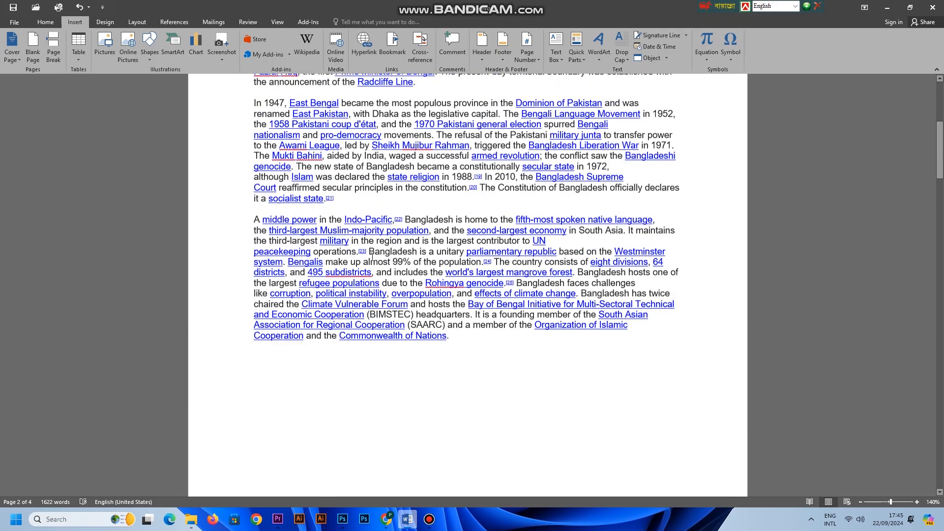
scroll(396, 278, up, 7)
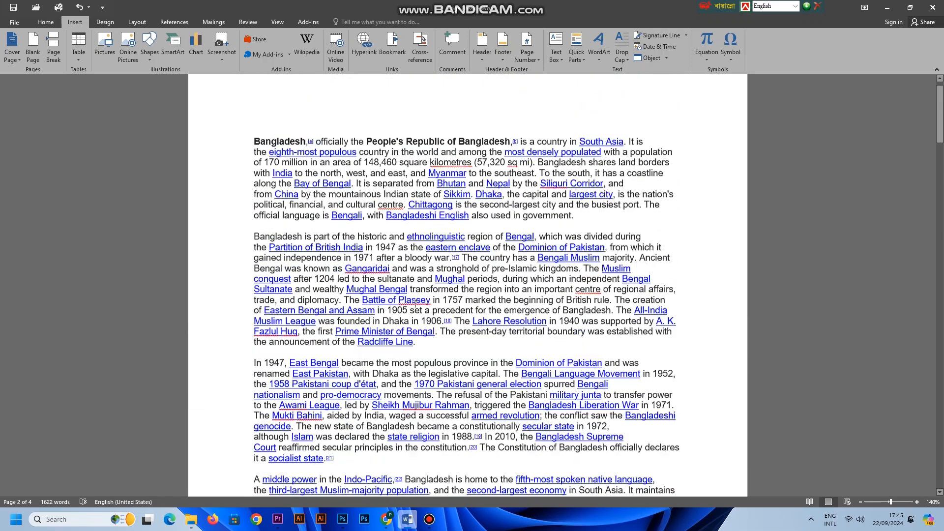
scroll(312, 251, down, 15)
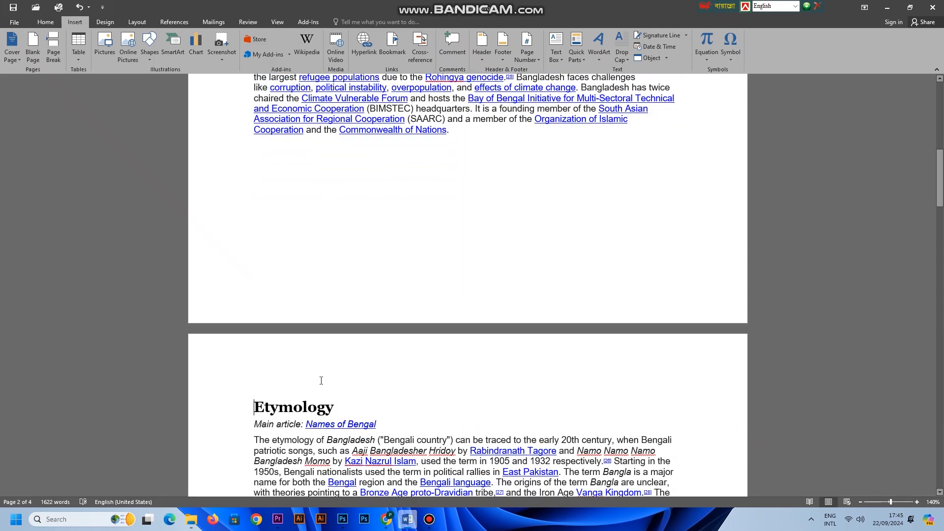
- Insert a Next Page section break between the "Chief Advisor" paragraph and the Geography heading, and delete the empty line above that heading
scroll(315, 381, down, 2)
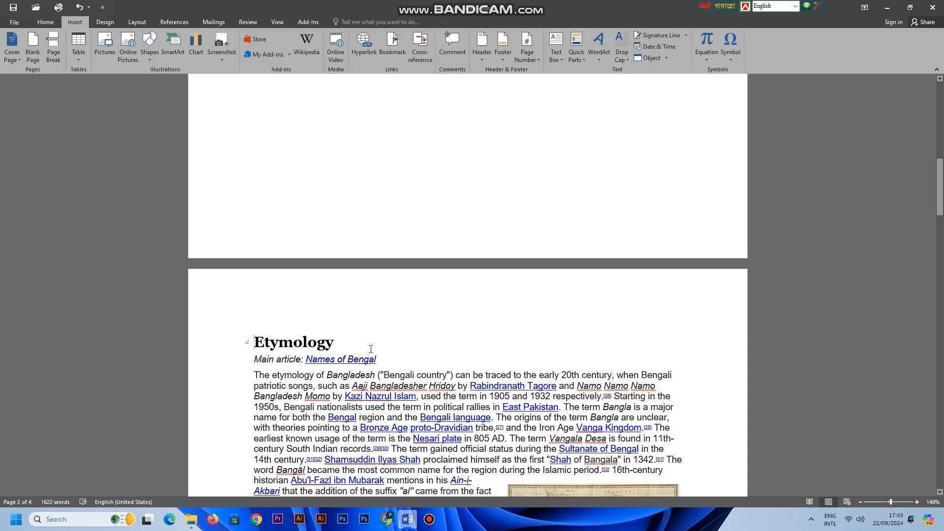
scroll(318, 310, down, 15)
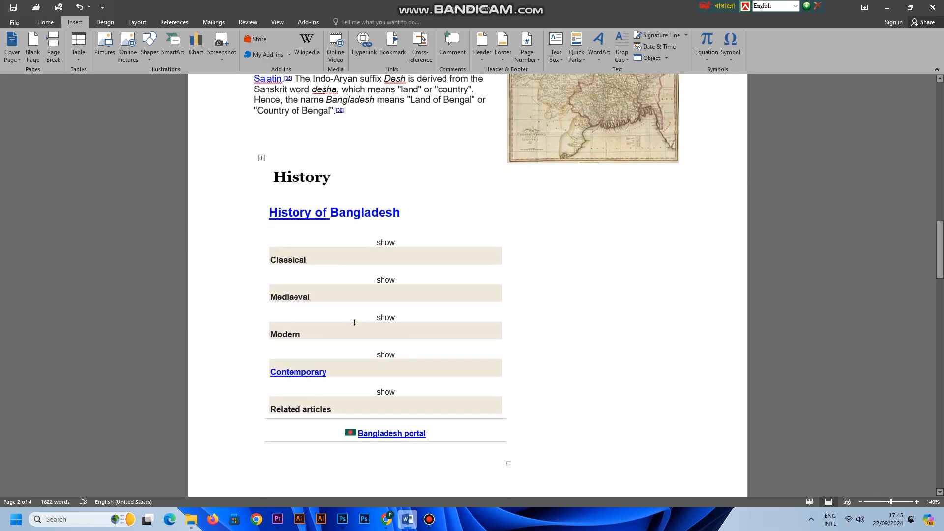
scroll(434, 315, down, 20)
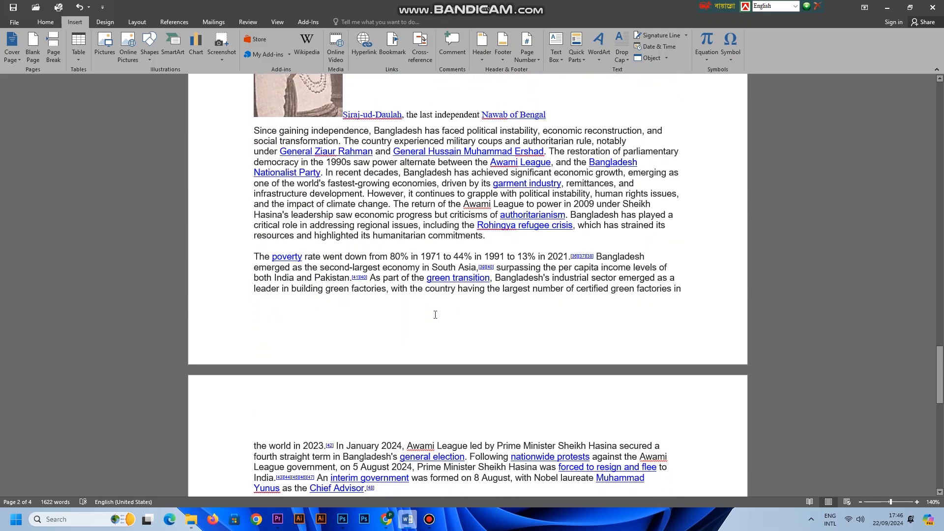
scroll(433, 315, down, 4)
click(386, 166)
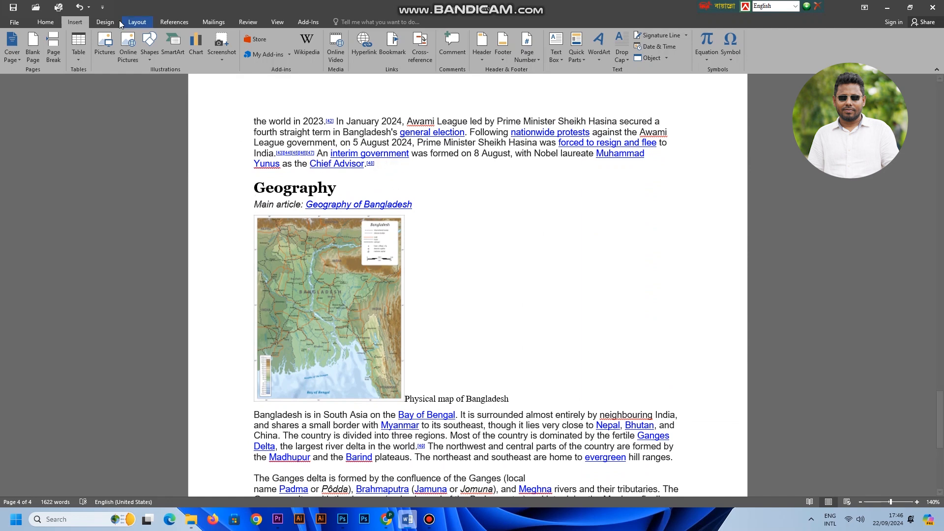
click(137, 22)
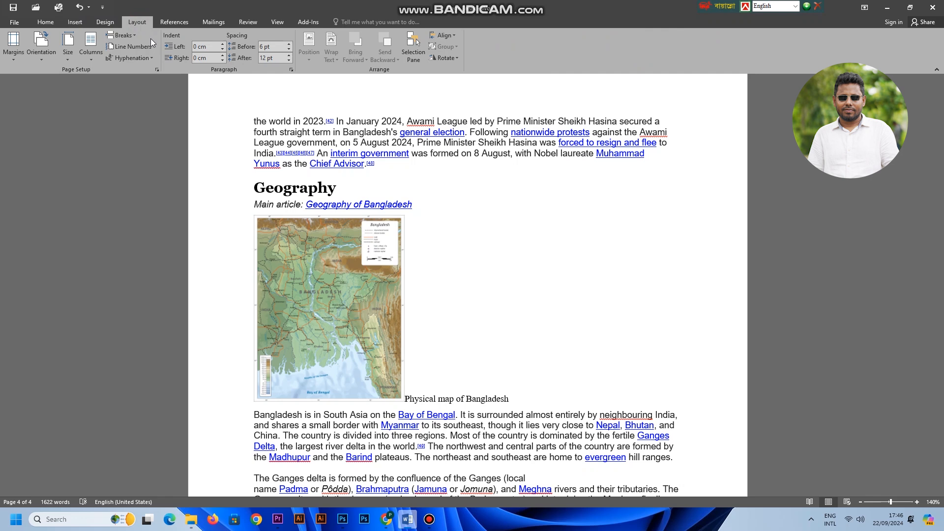
click(124, 36)
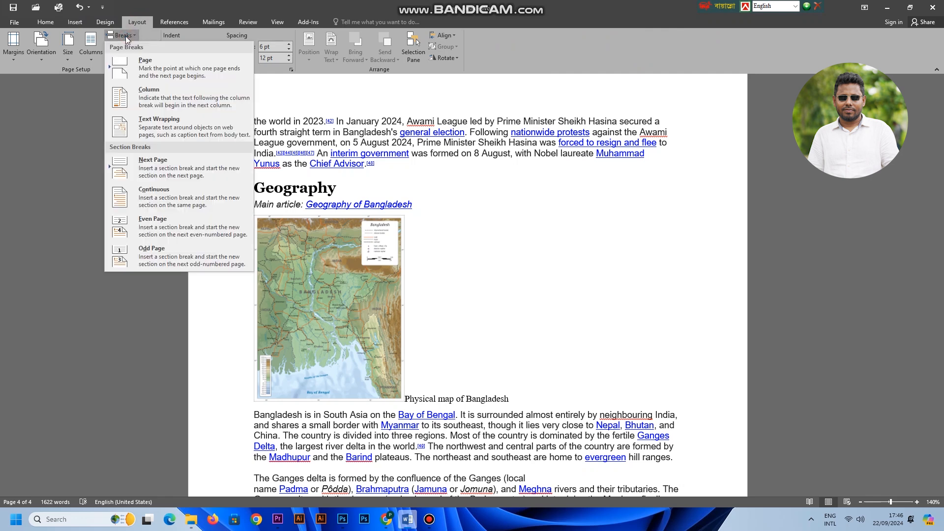
click(162, 169)
scroll(352, 373, down, 5)
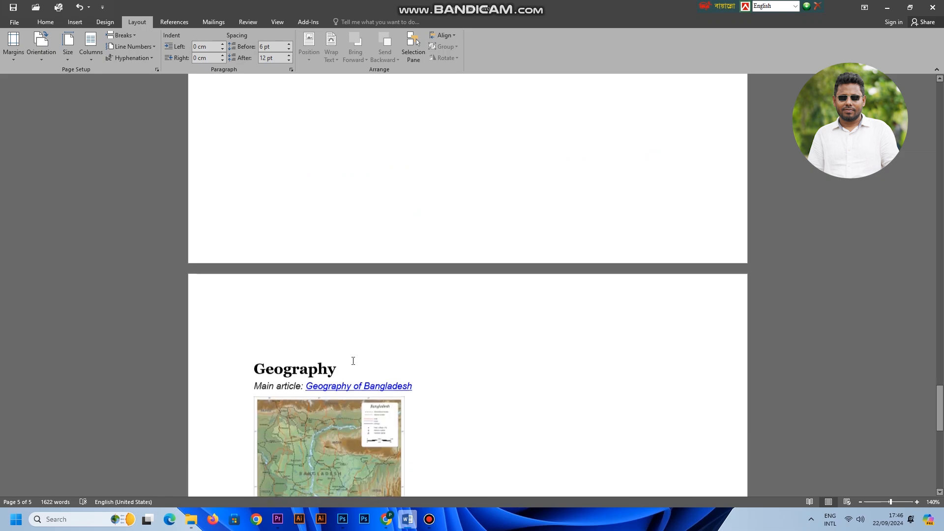
key(Delete)
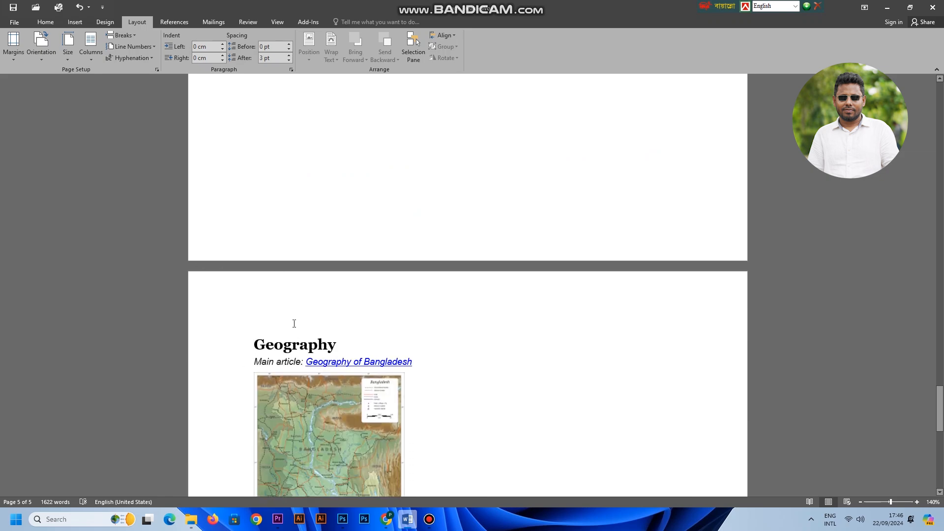
scroll(294, 323, up, 15)
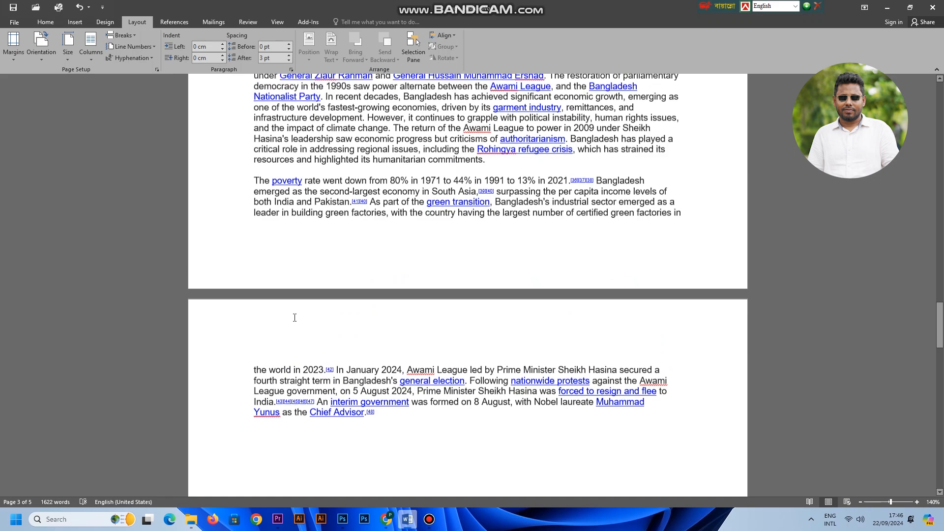
scroll(295, 318, up, 3)
scroll(293, 319, down, 8)
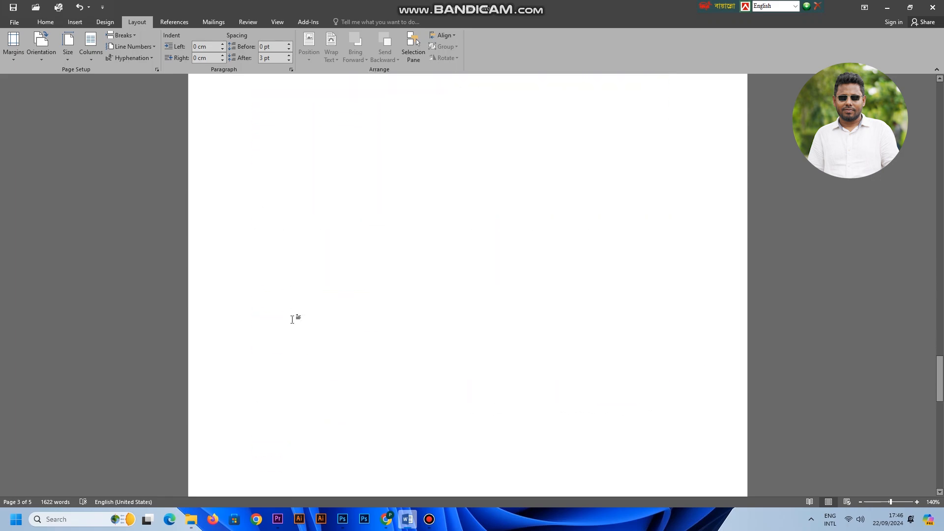
scroll(292, 320, down, 15)
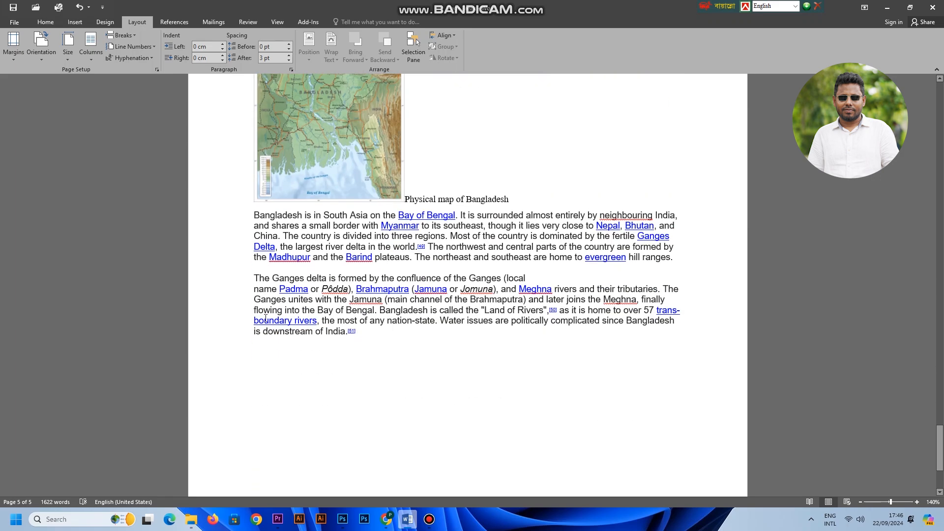
- Set the text wrapping of the Siraj-ud-Daulah portrait to Tight
scroll(270, 314, up, 10)
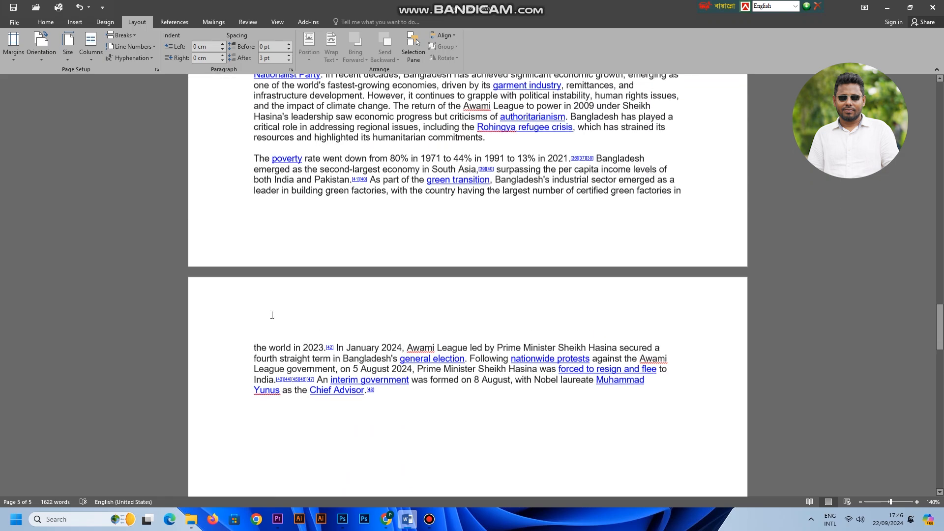
scroll(272, 315, up, 12)
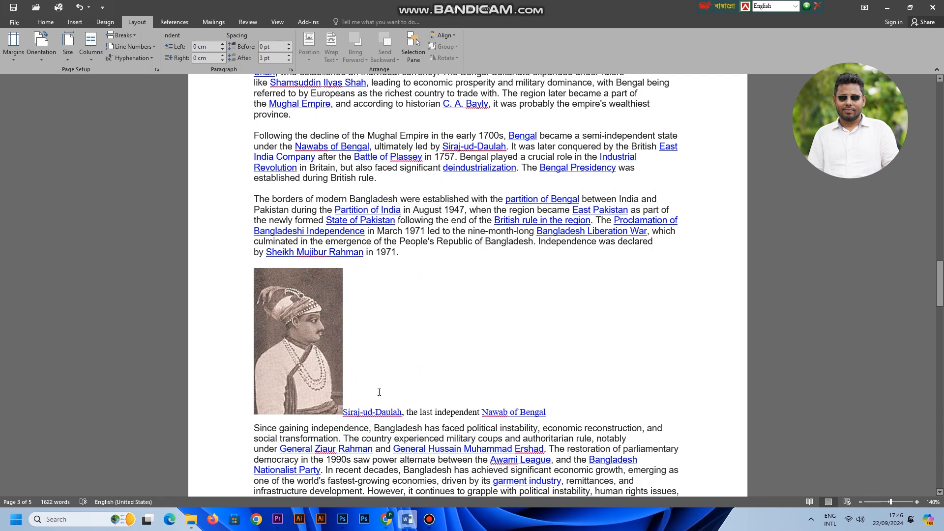
click(305, 327)
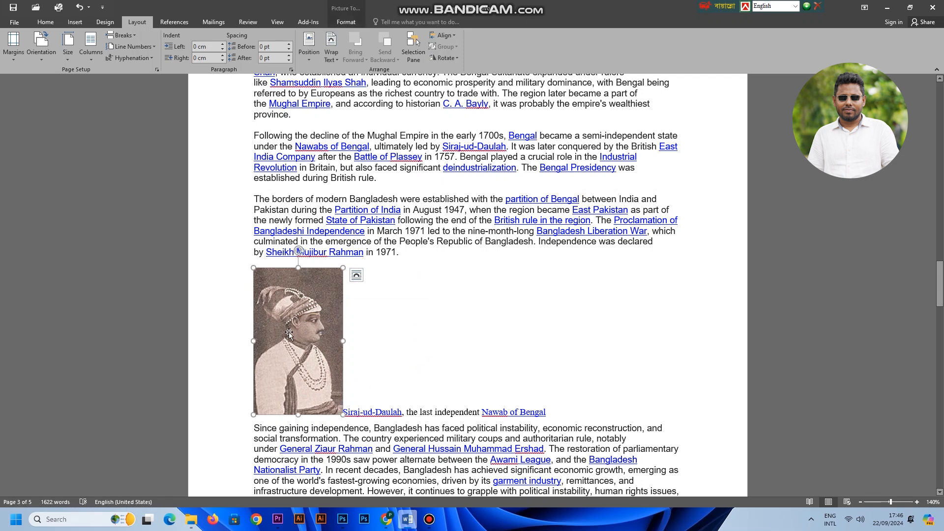
click(332, 55)
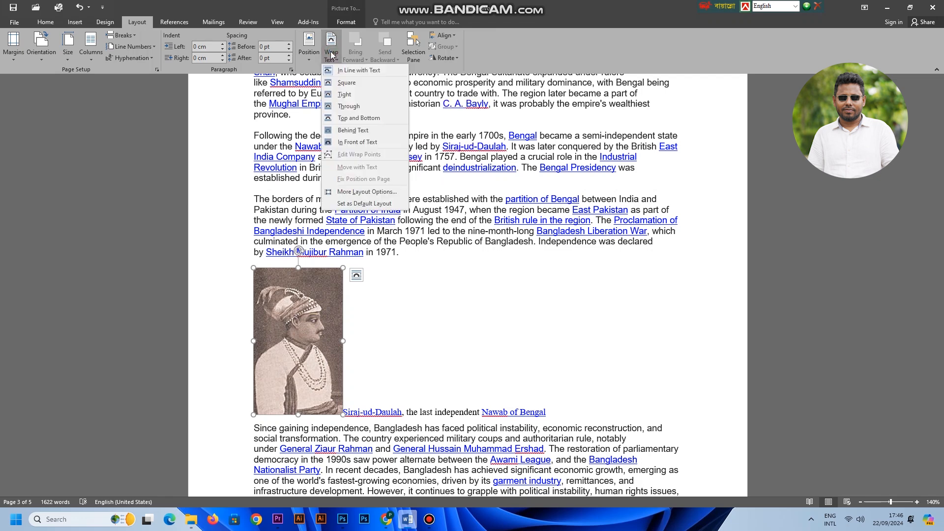
click(344, 95)
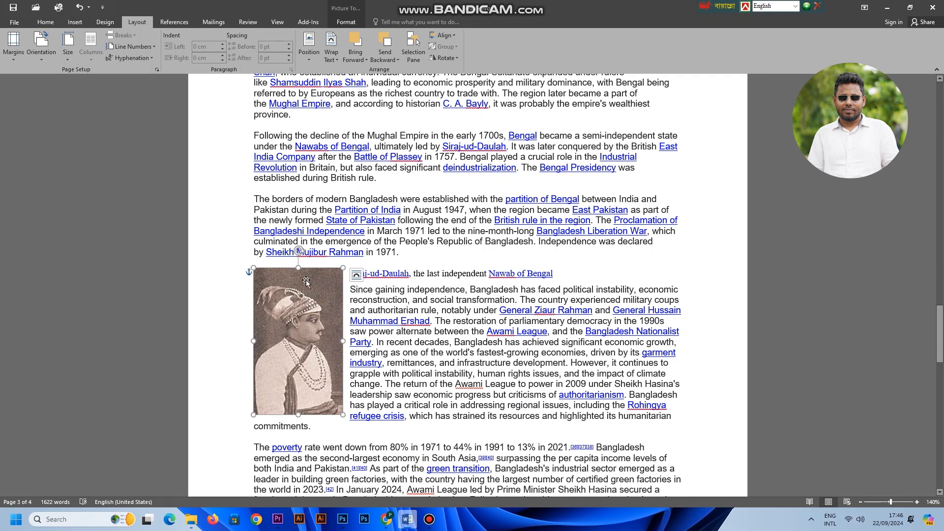
click(378, 293)
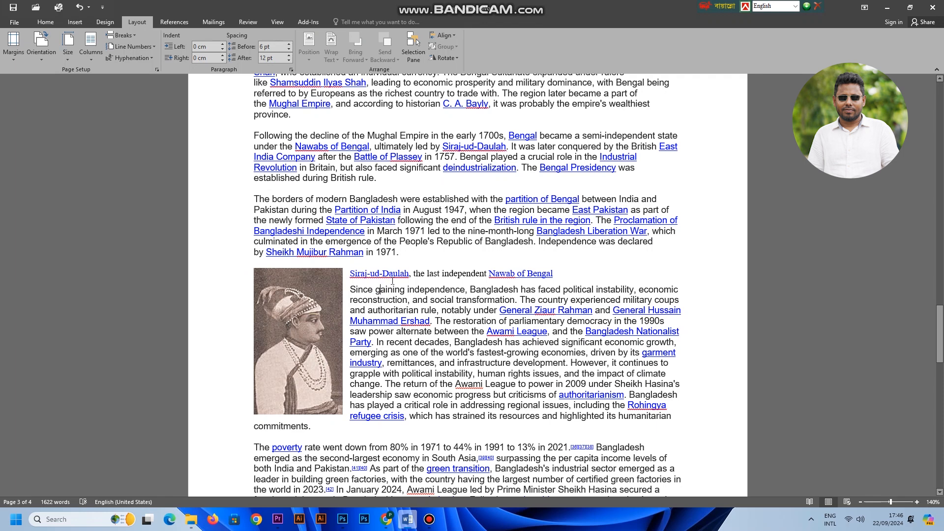
- Insert a Continuous section break after the paragraph ending "in 1971." and set the section below it to two columns
click(403, 256)
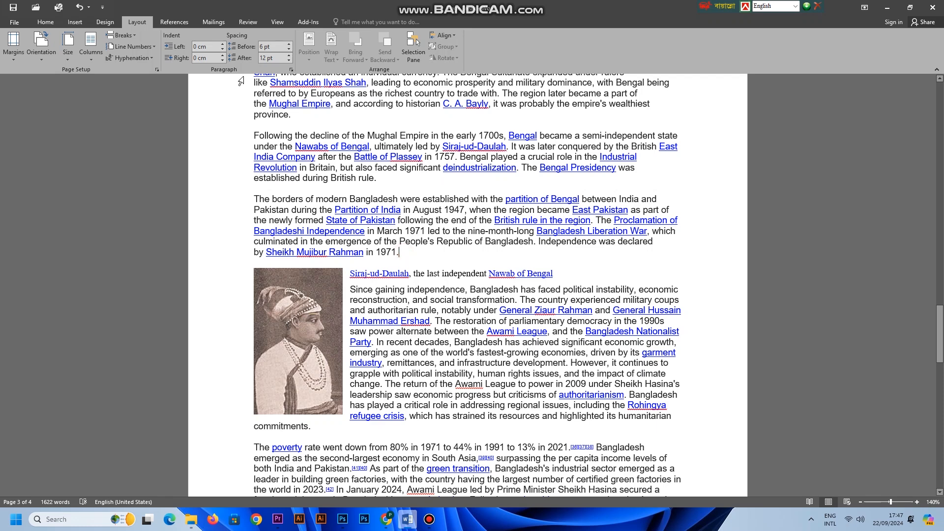
click(124, 37)
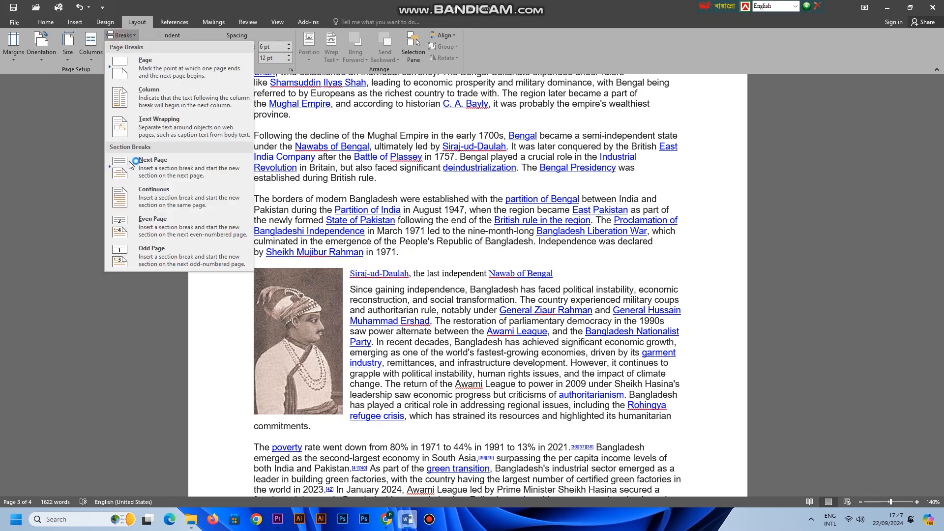
click(151, 198)
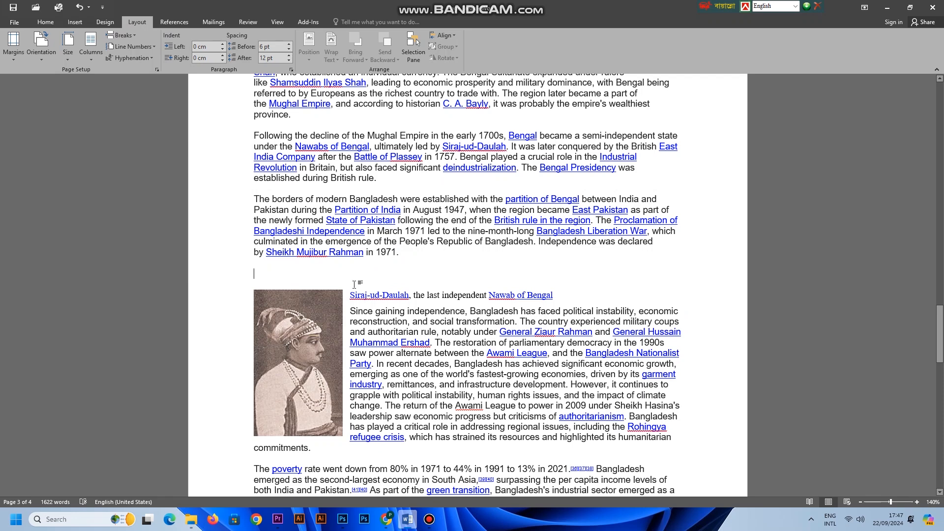
click(91, 45)
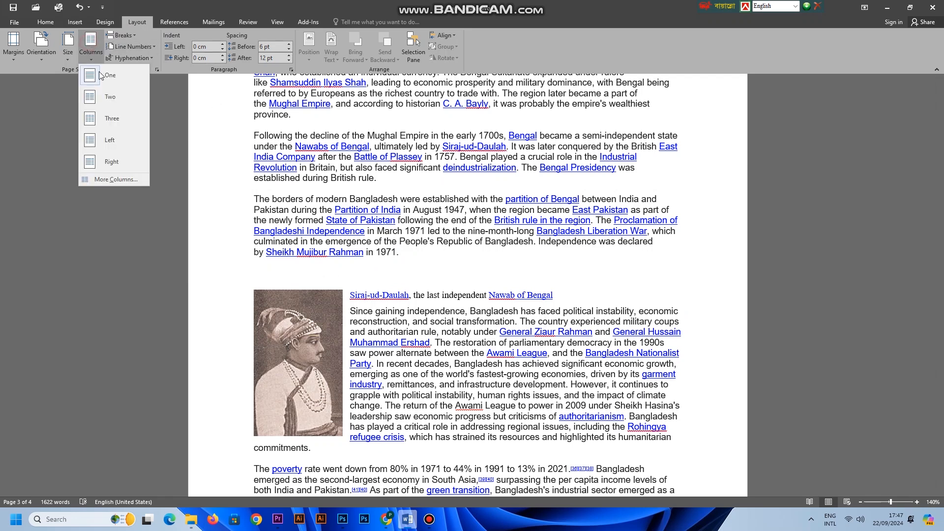
click(106, 98)
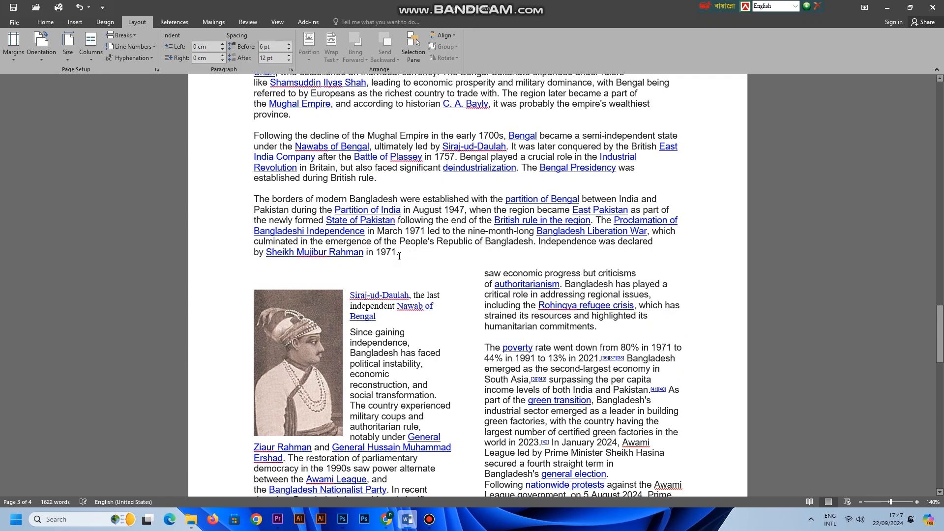
- Examine the layout of the history paragraphs above the continuous break and of the two-column section below it
scroll(403, 255, up, 5)
scroll(398, 254, down, 2)
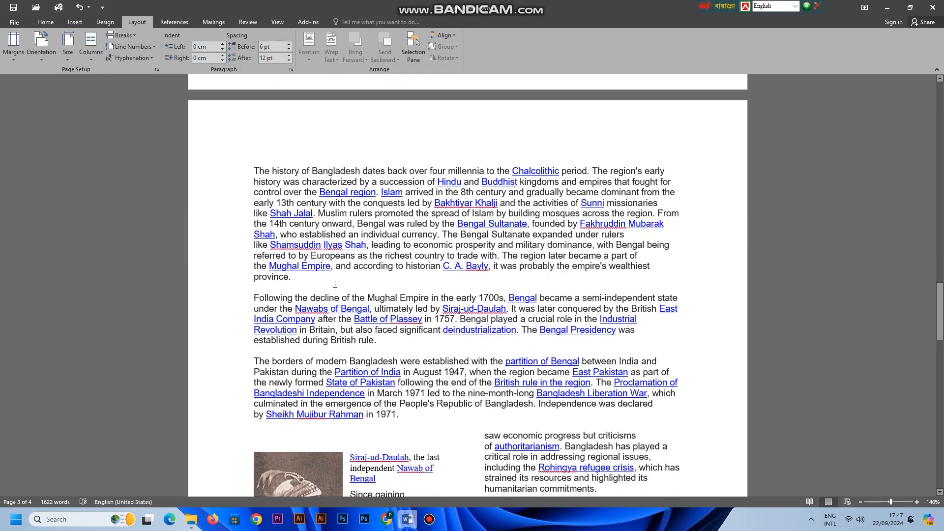
drag(254, 168, 580, 362)
scroll(404, 292, down, 3)
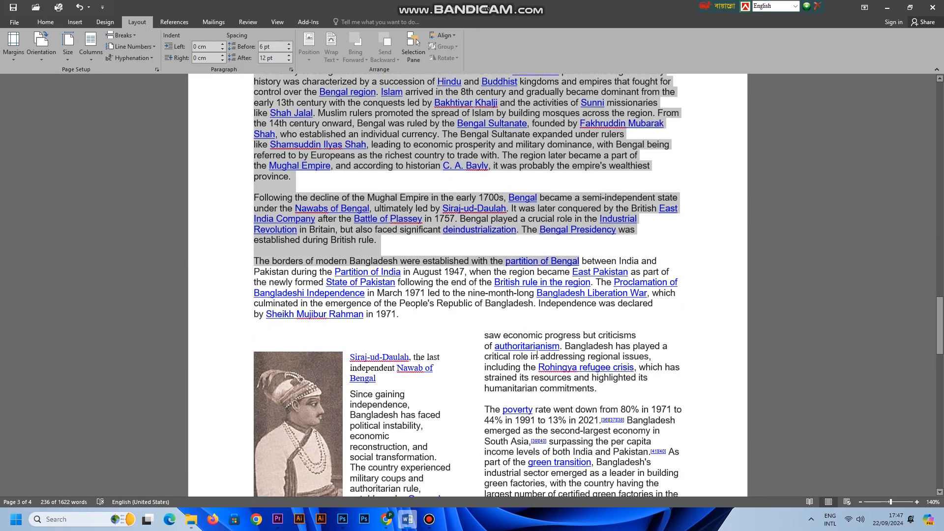
click(401, 285)
scroll(388, 246, down, 3)
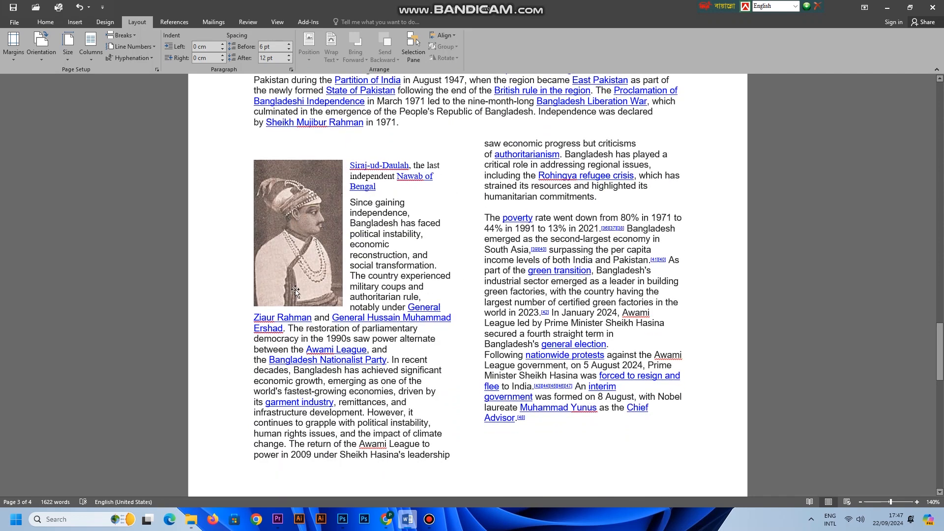
scroll(428, 276, down, 5)
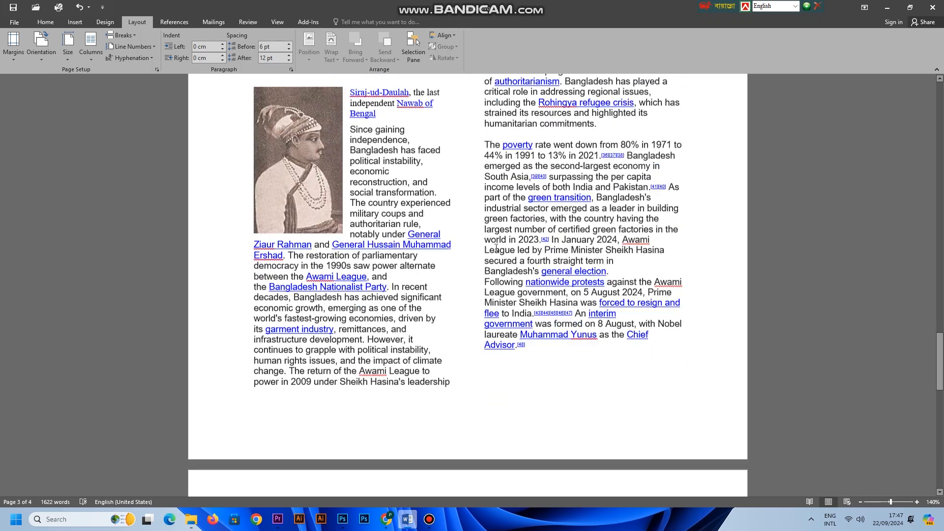
scroll(427, 275, up, 3)
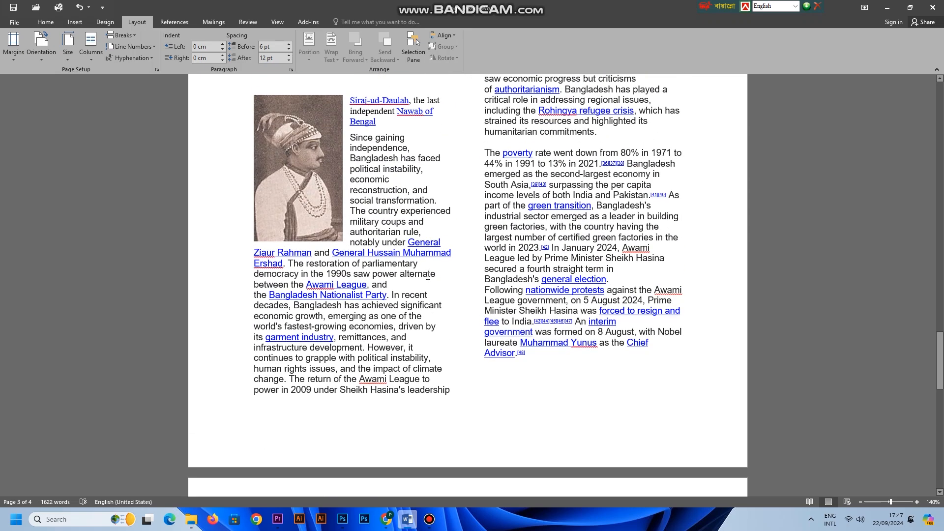
scroll(384, 232, up, 3)
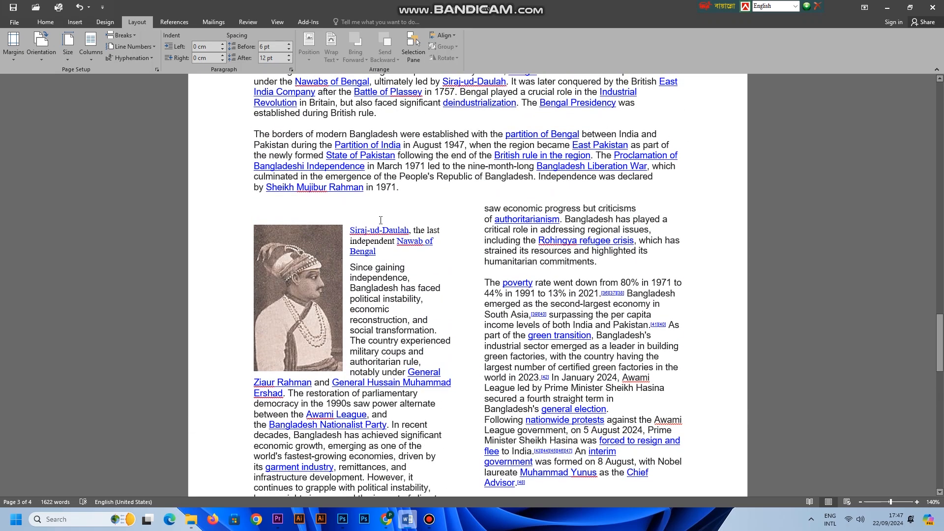
scroll(388, 317, down, 3)
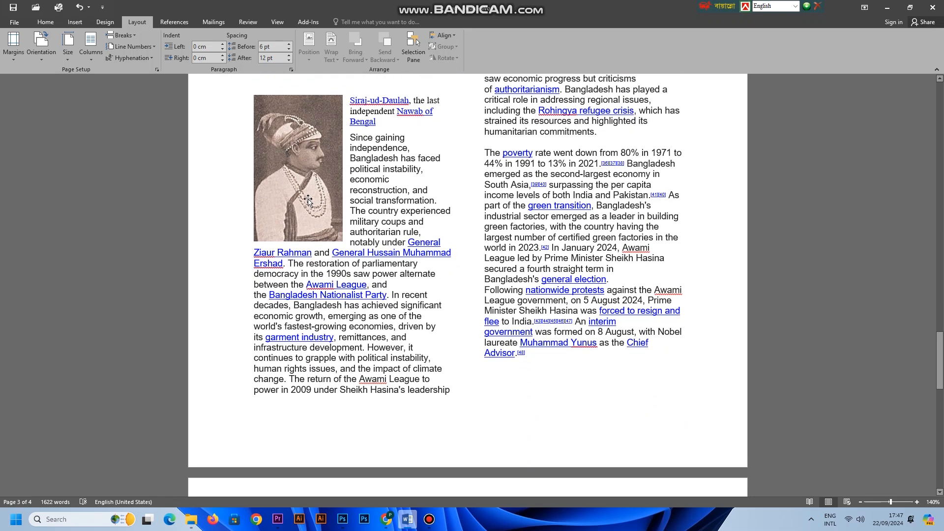
- Reduce the height of the Siraj-ud-Daulah portrait from its upper edge and reposition it at the start of the two-column section
click(306, 199)
drag(298, 97, 298, 105)
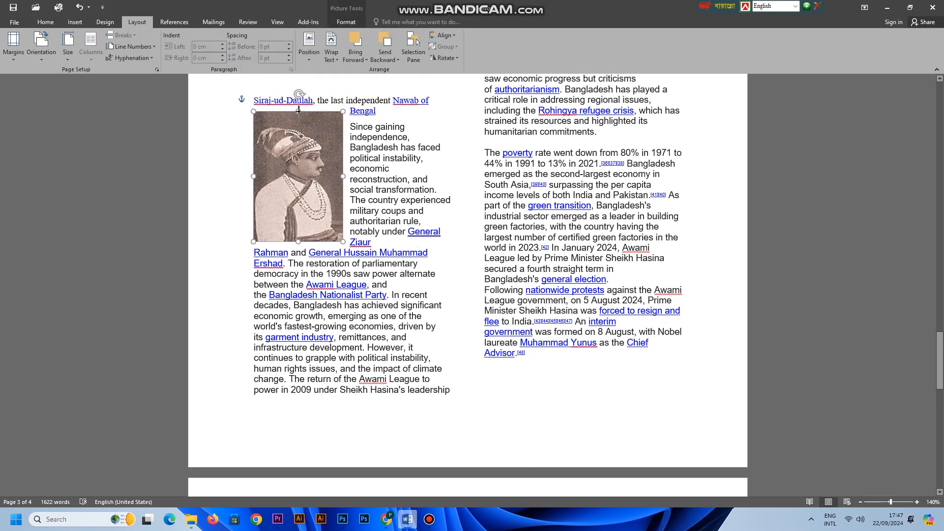
drag(299, 164, 301, 157)
scroll(375, 221, up, 4)
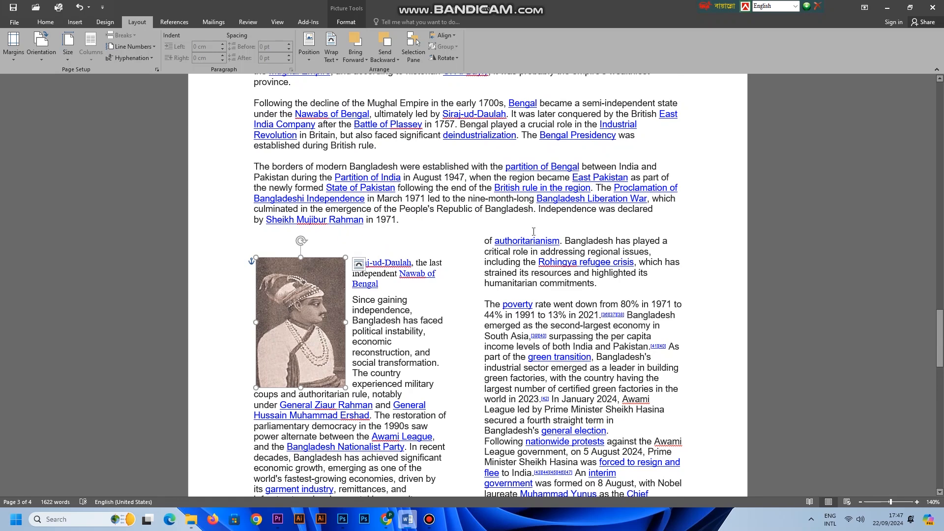
mouse_move(306, 269)
mouse_down()
mouse_move(281, 286)
mouse_move(290, 277)
mouse_up()
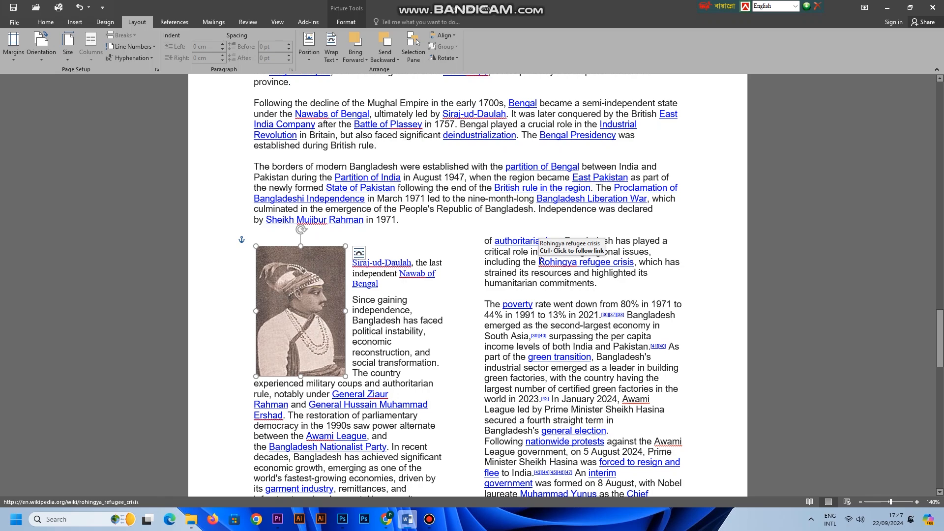
- Set only the paragraph beginning "The history of Bangladesh dates back" to two columns
scroll(540, 261, up, 5)
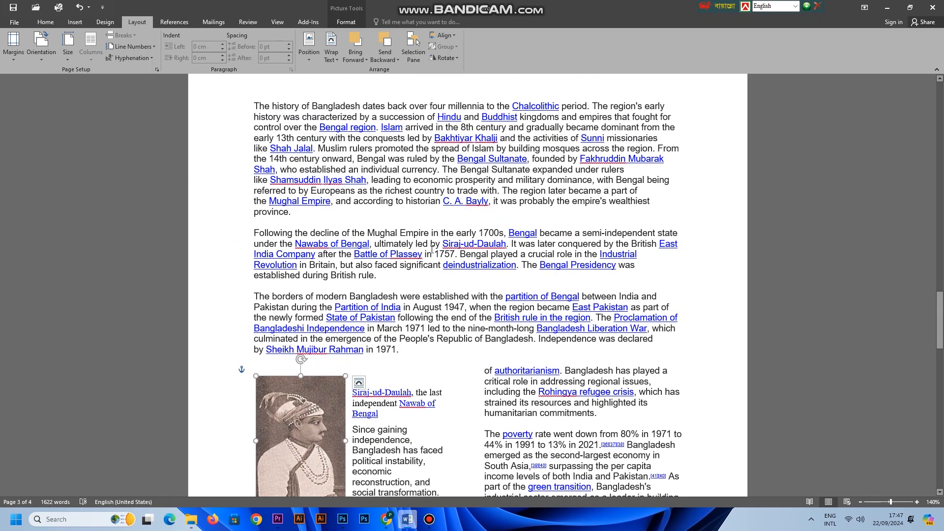
scroll(431, 248, up, 3)
scroll(431, 249, down, 3)
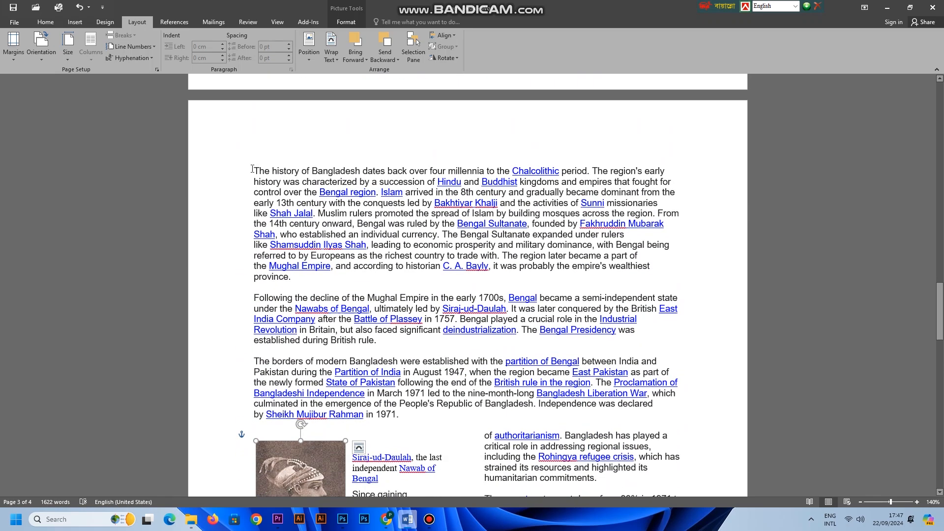
drag(253, 171, 317, 290)
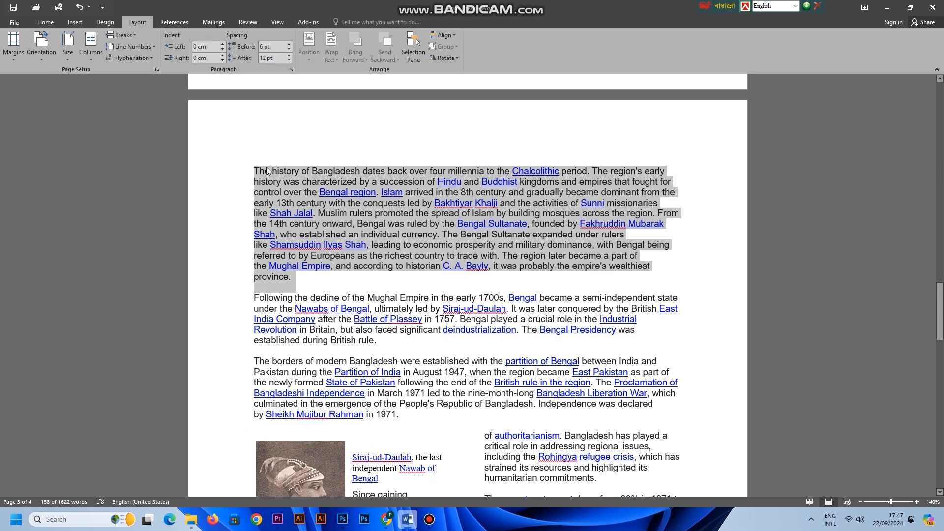
click(91, 46)
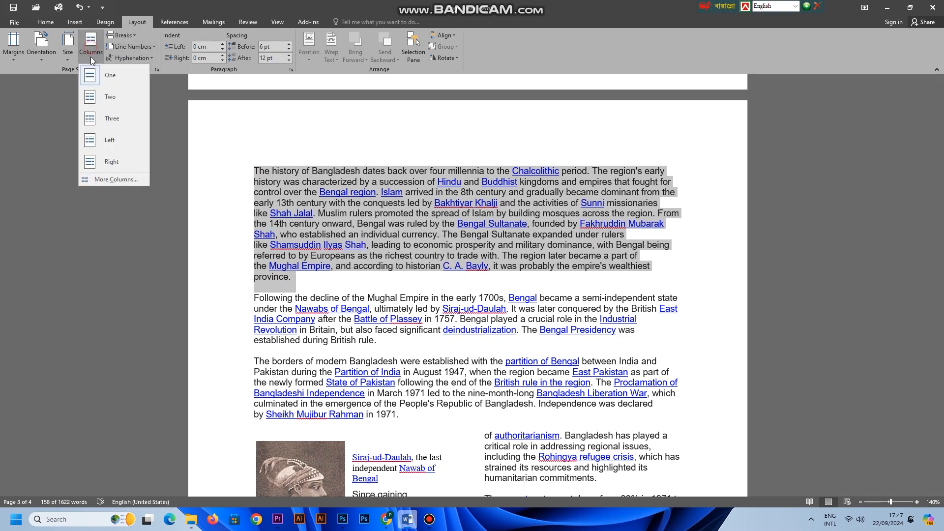
click(104, 99)
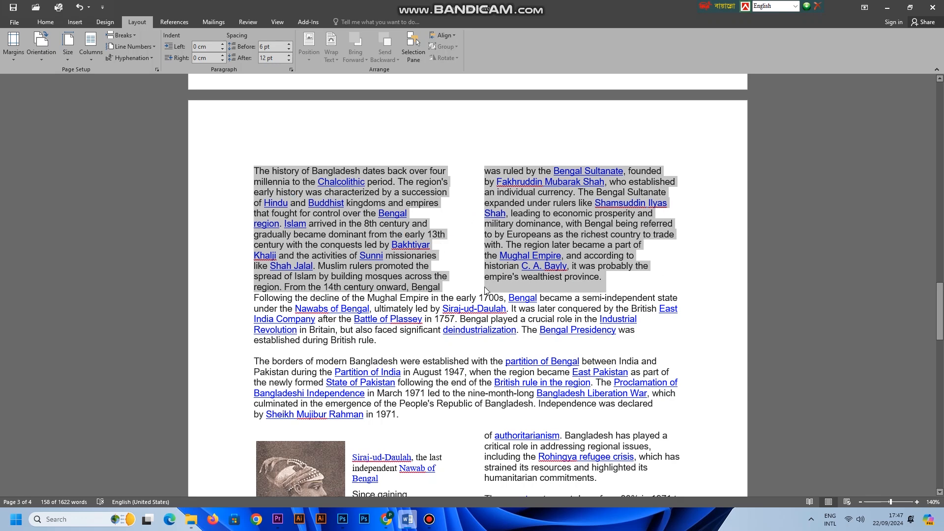
click(624, 282)
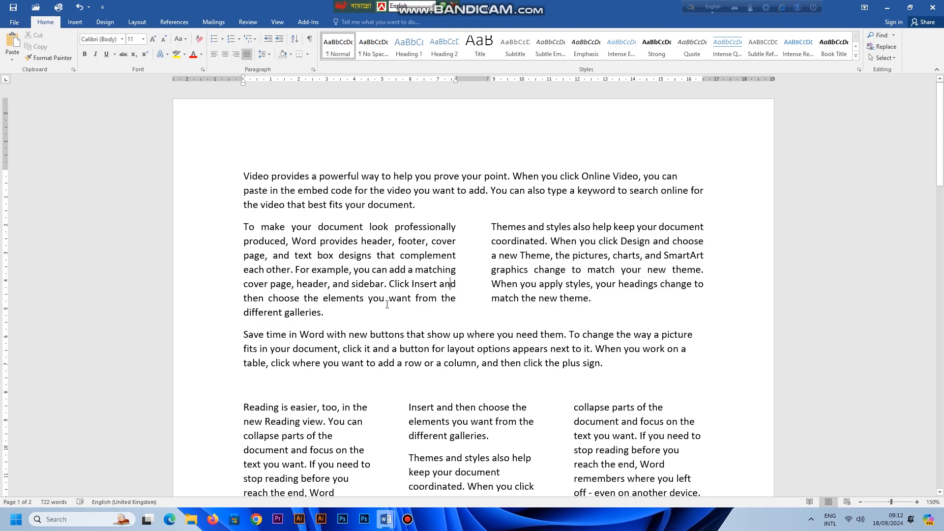
- Undo the column formatting and section break in the sample text document until all its text runs in a single column
key(ctrl+z)
key(ctrl+z)
key(ctrl+z)
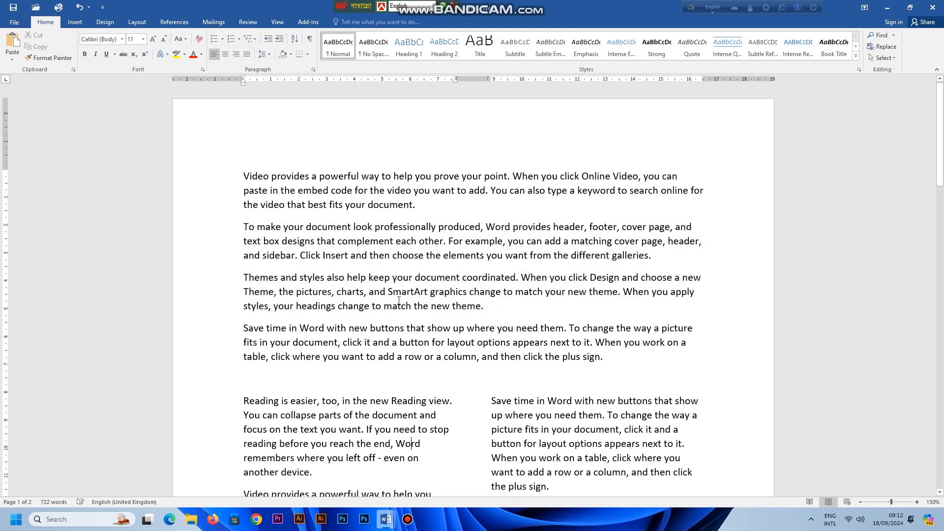
key(ctrl+z)
key(ctrl+z)
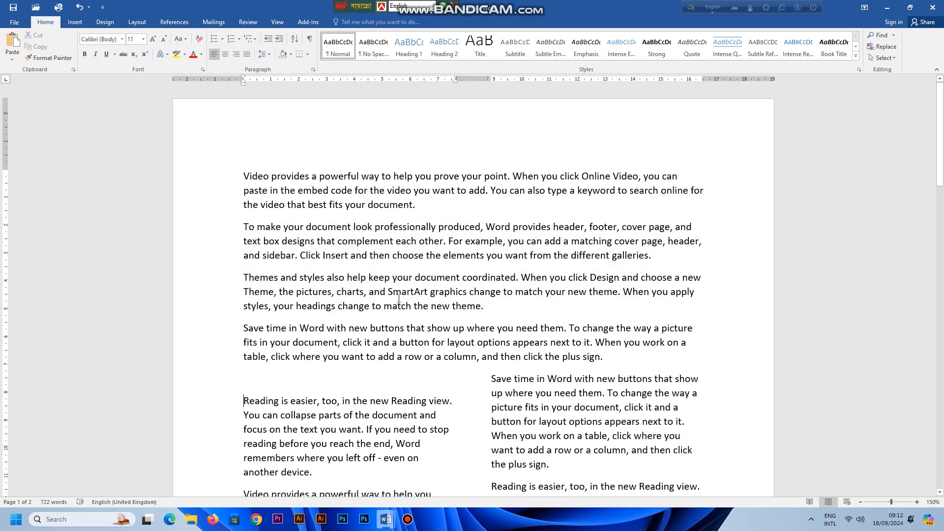
key(ctrl+z)
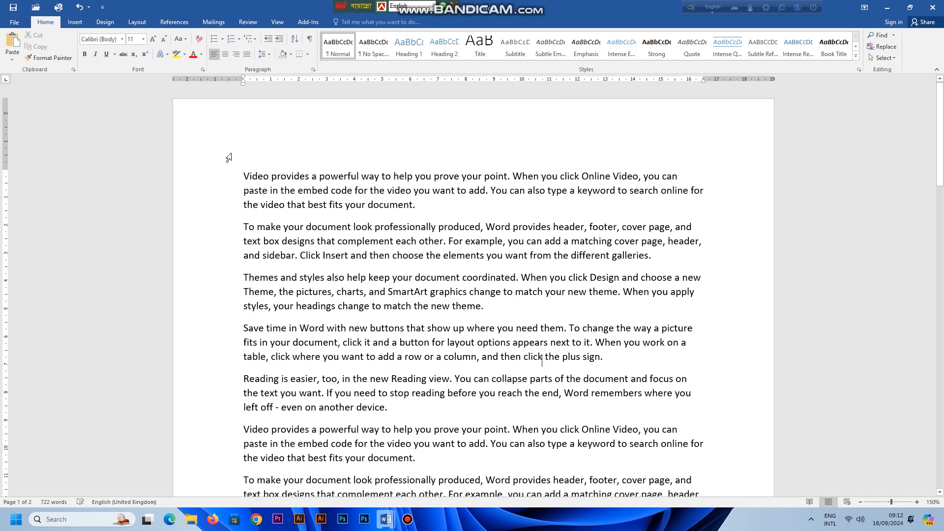
- Add a page number in the Circle design at the top of the page and finish editing the header
click(82, 28)
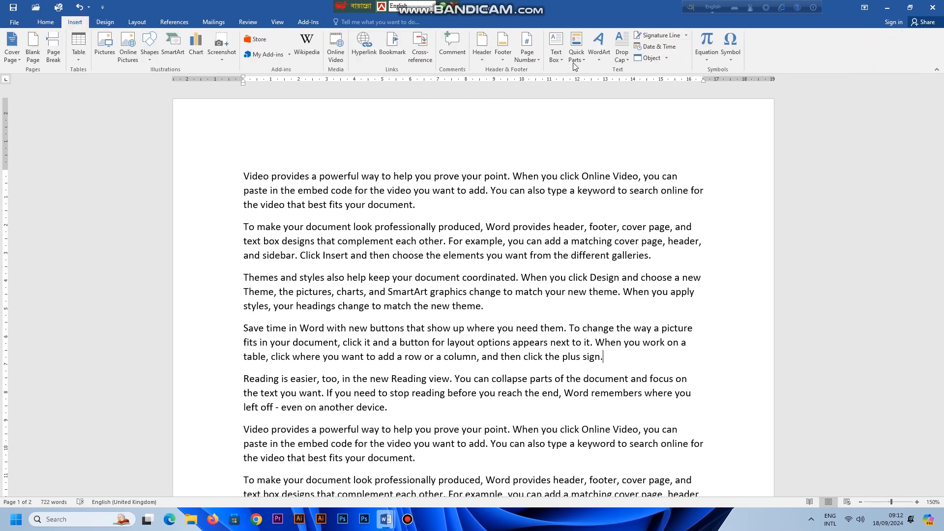
click(531, 53)
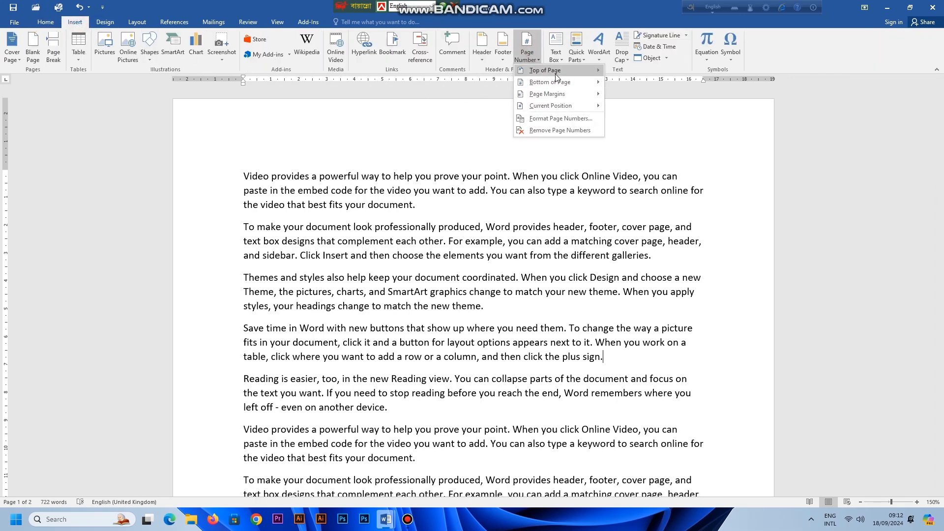
mouse_move(558, 73)
scroll(640, 241, down, 10)
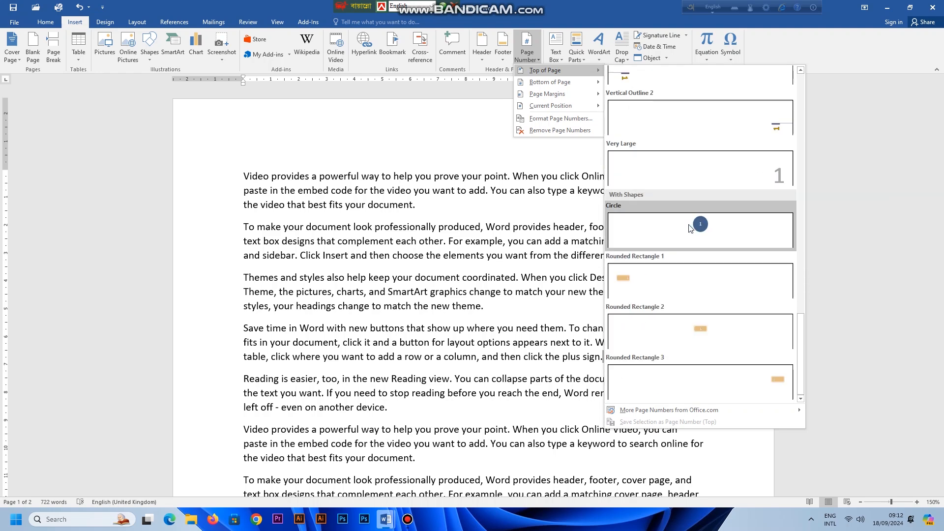
click(701, 228)
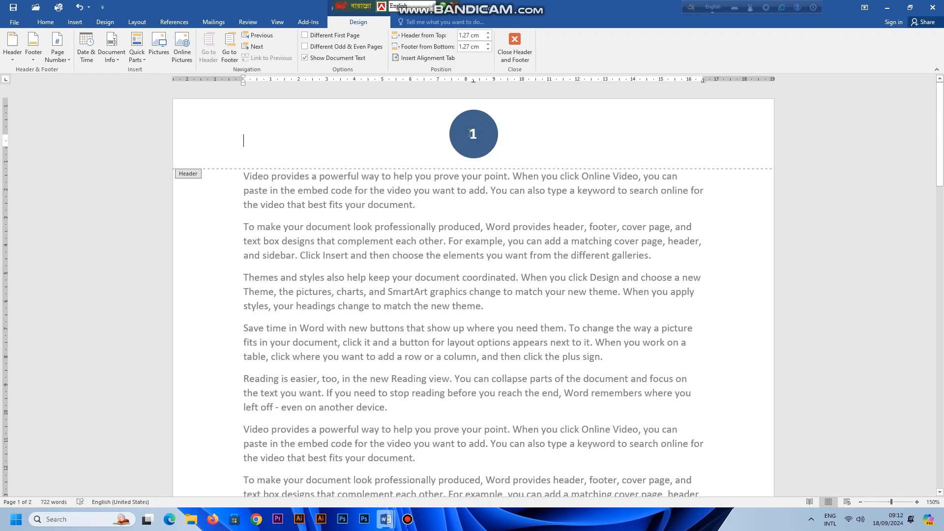
click(515, 49)
- Select the document's entire text and paste four copies of it after the closing signature on page 2
scroll(537, 227, down, 3)
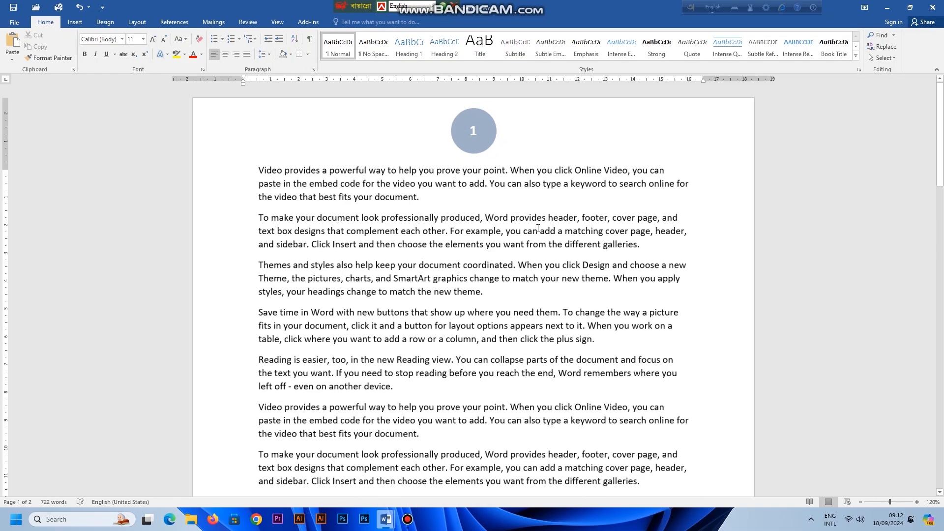
scroll(537, 227, down, 9)
scroll(537, 238, up, 2)
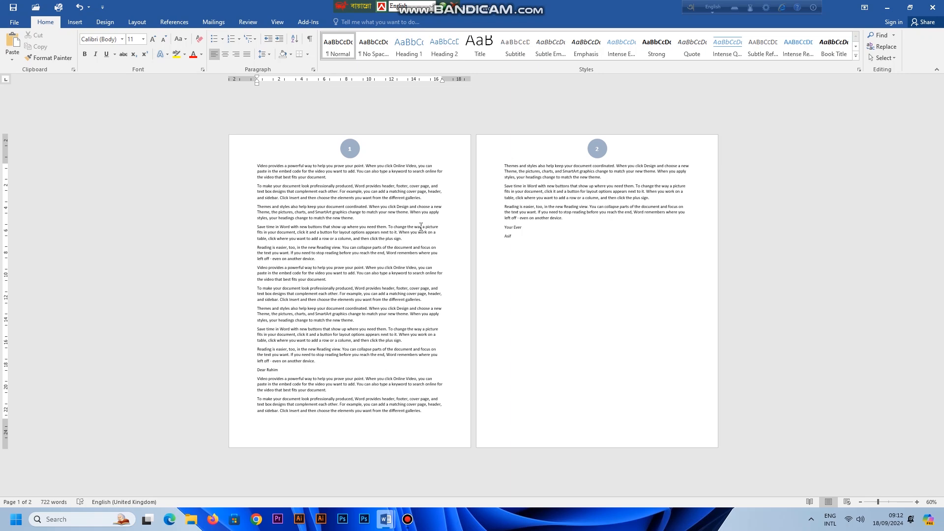
drag(255, 172, 689, 415)
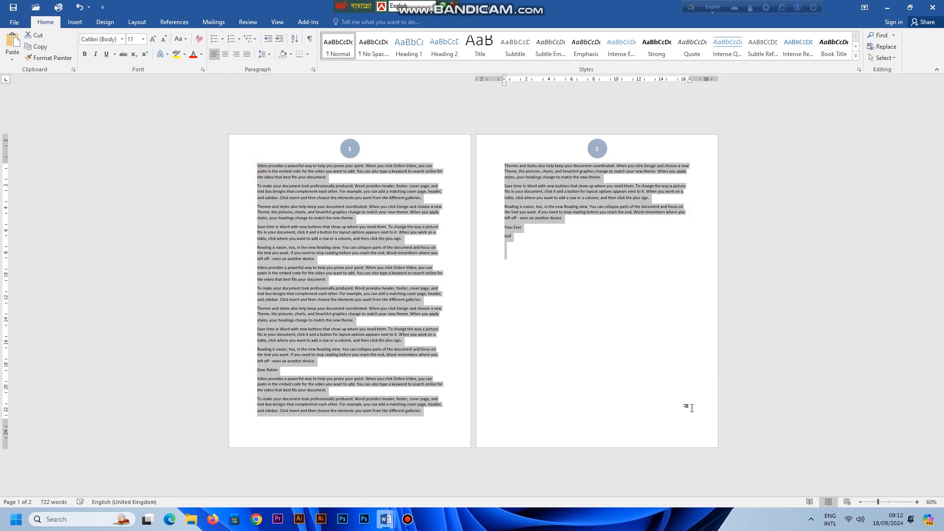
click(518, 253)
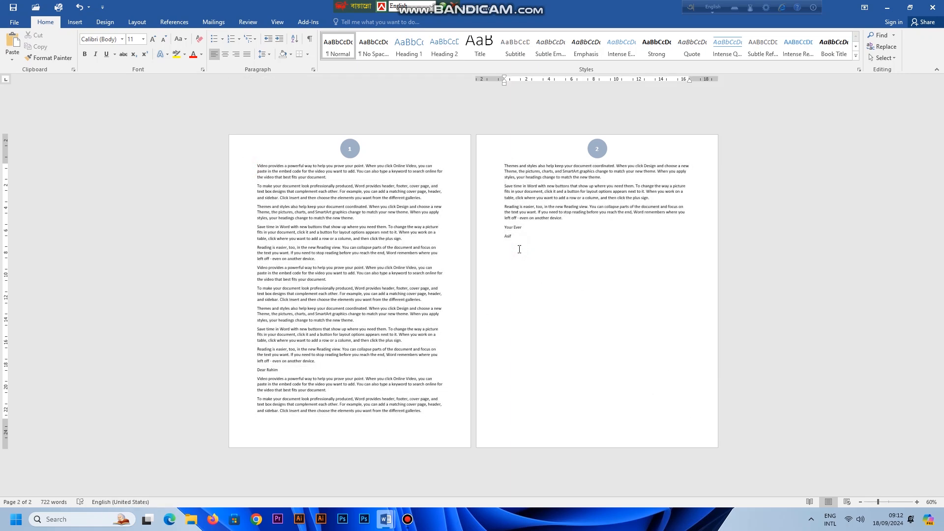
key(ctrl+v)
key(ctrl+v)
key(ctrl+v)
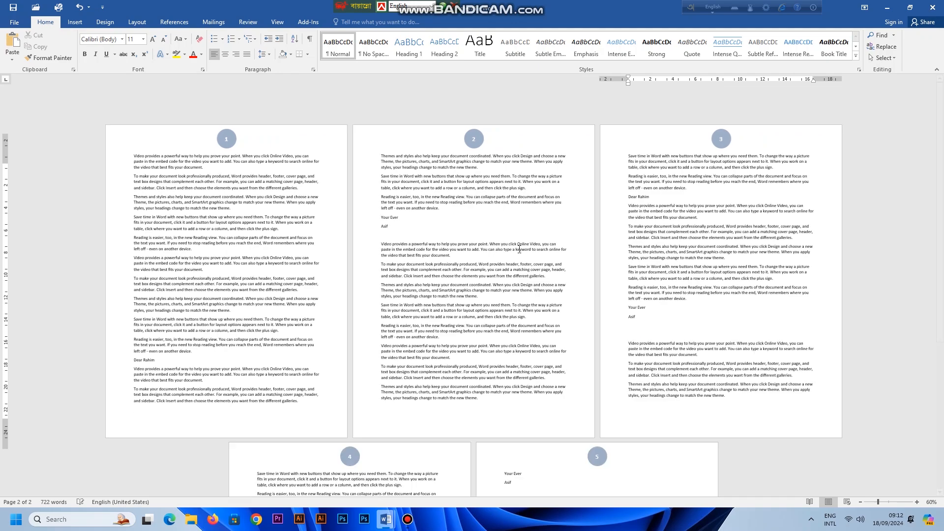
key(ctrl+v)
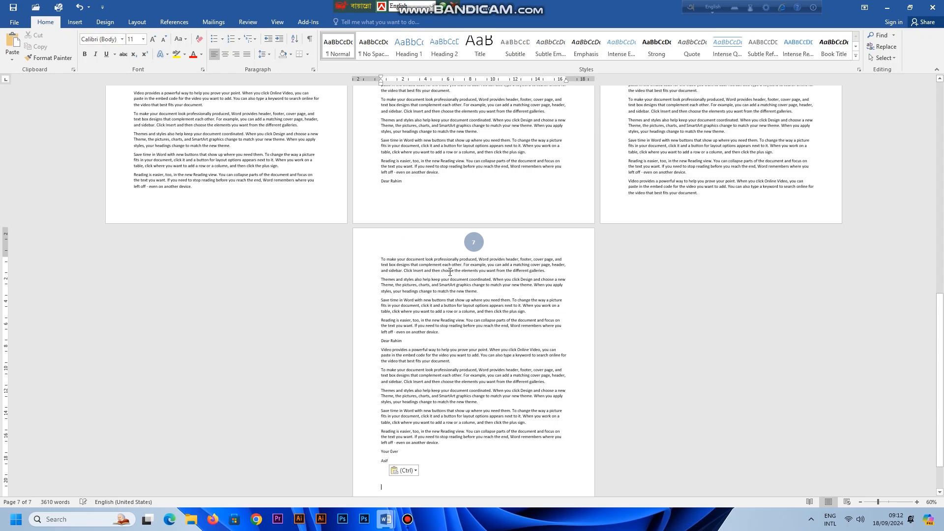
- Add a page number in the Accent Bar 2 design at the bottom of the page and finish editing the footer
scroll(487, 292, up, 5)
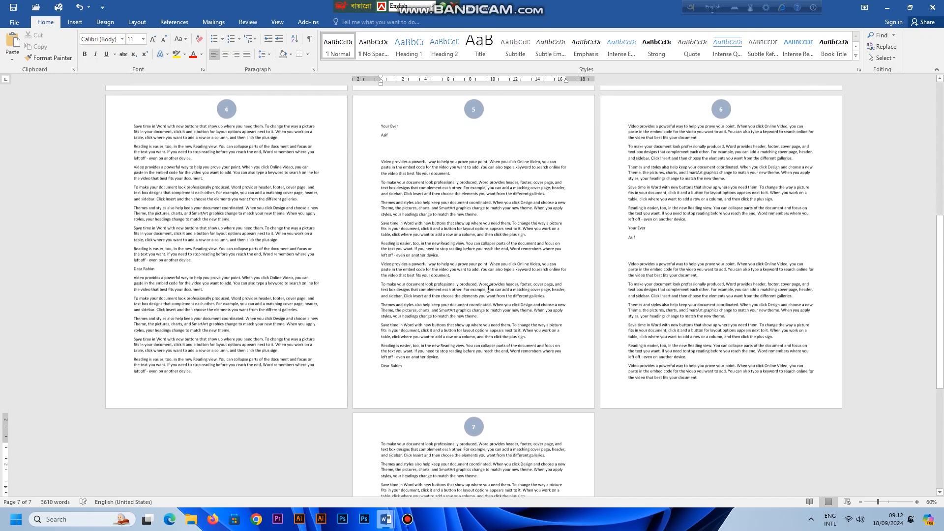
scroll(516, 350, up, 2)
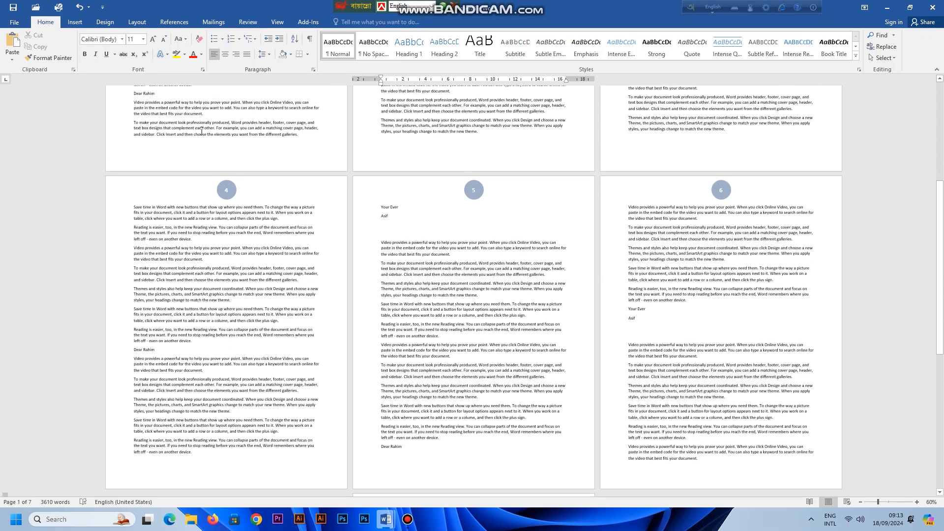
click(74, 21)
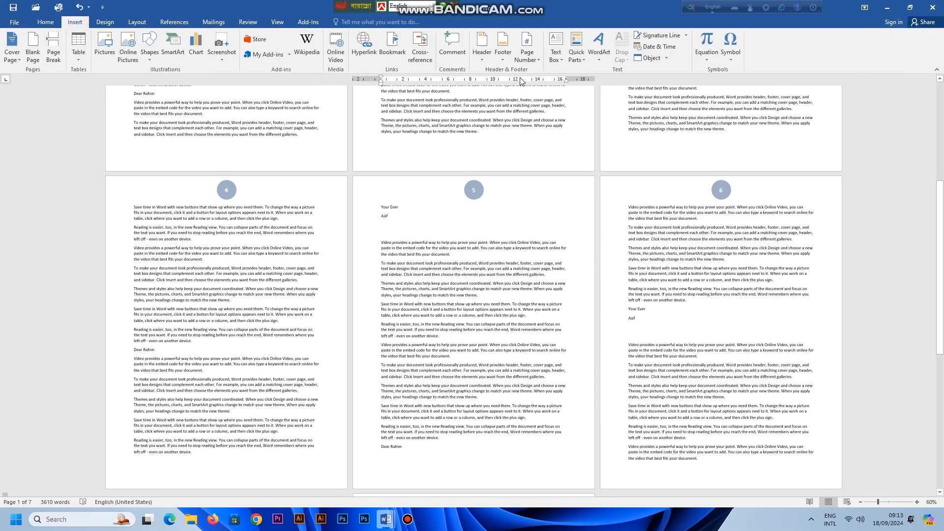
click(528, 64)
mouse_move(550, 82)
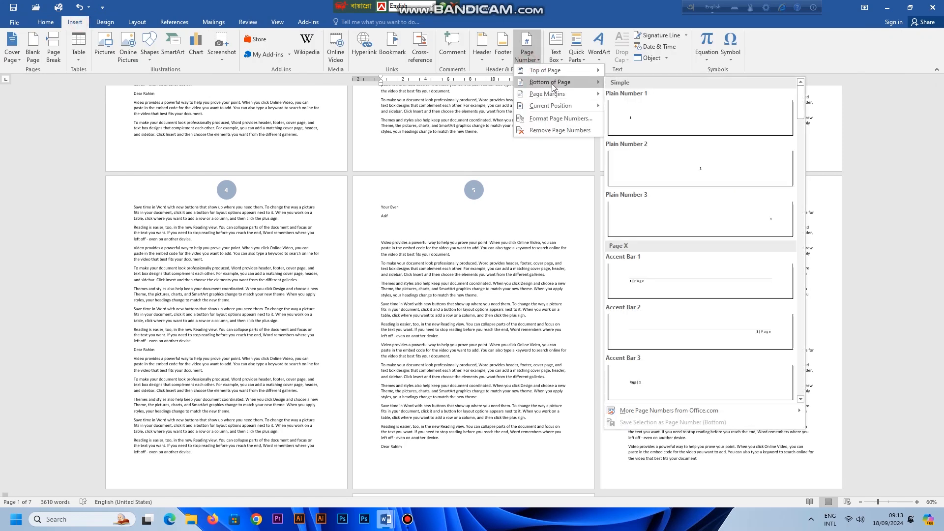
click(722, 332)
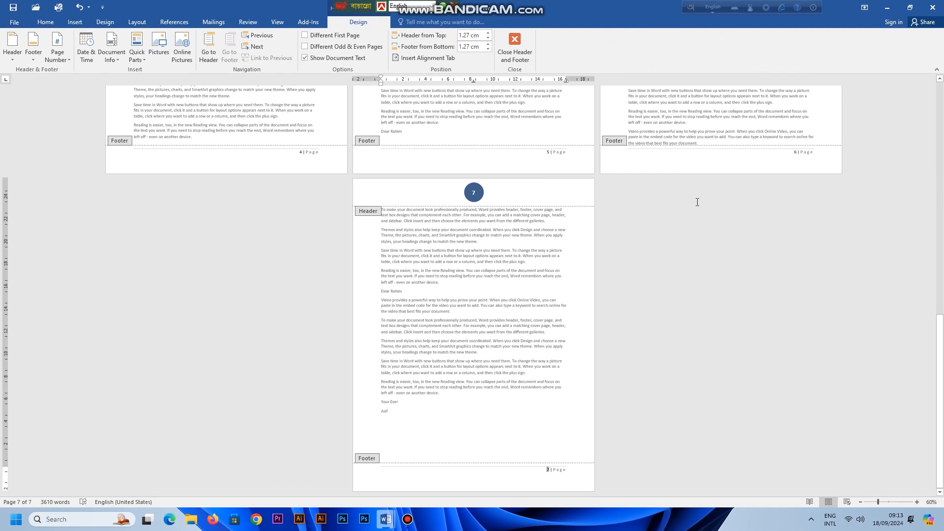
scroll(697, 202, up, 7)
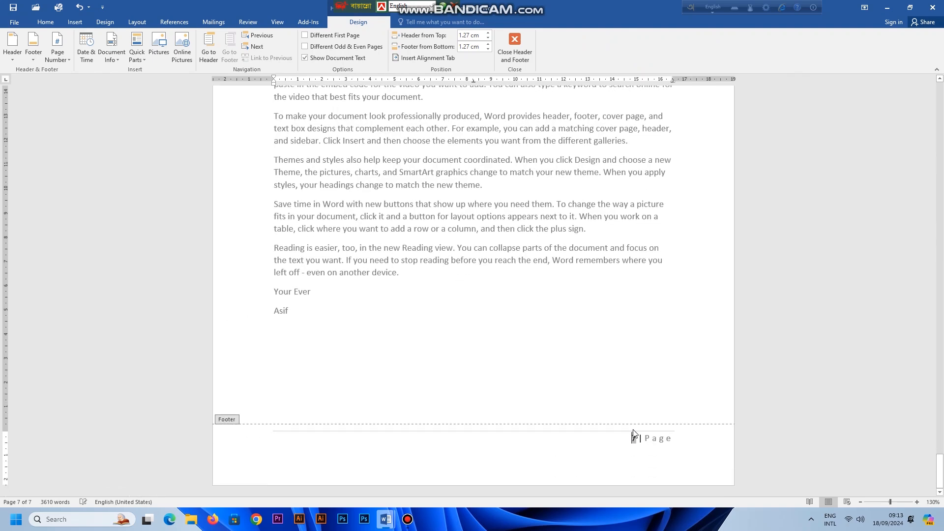
click(514, 52)
- Remove the page numbers from the headers and footers and check the pages of the document
scroll(434, 153, up, 15)
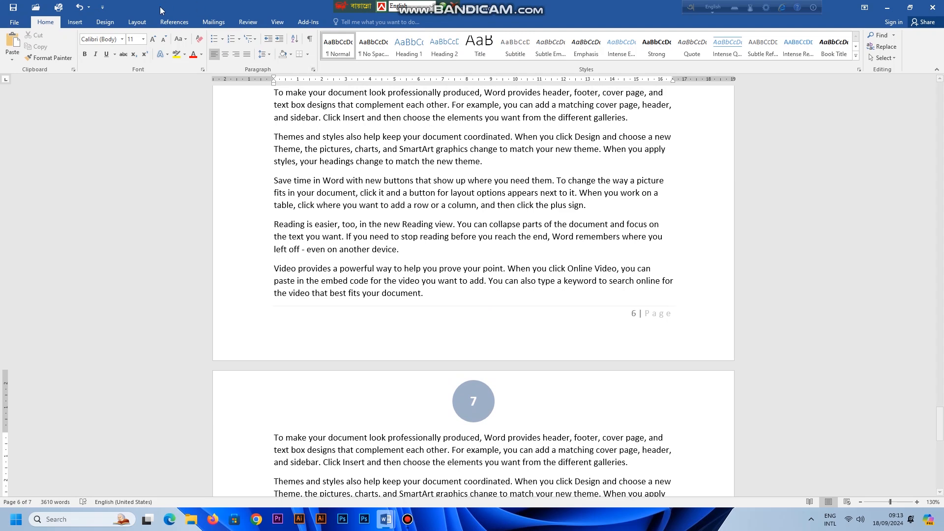
click(75, 22)
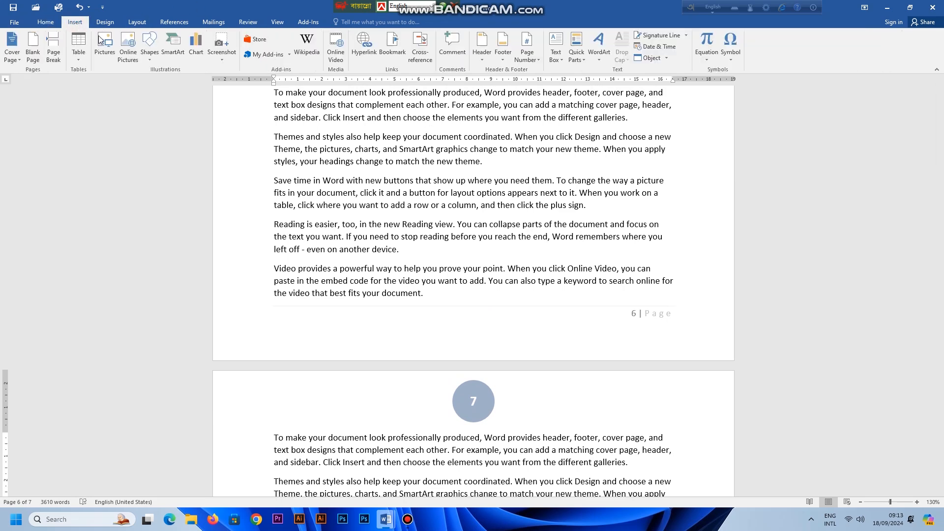
click(529, 58)
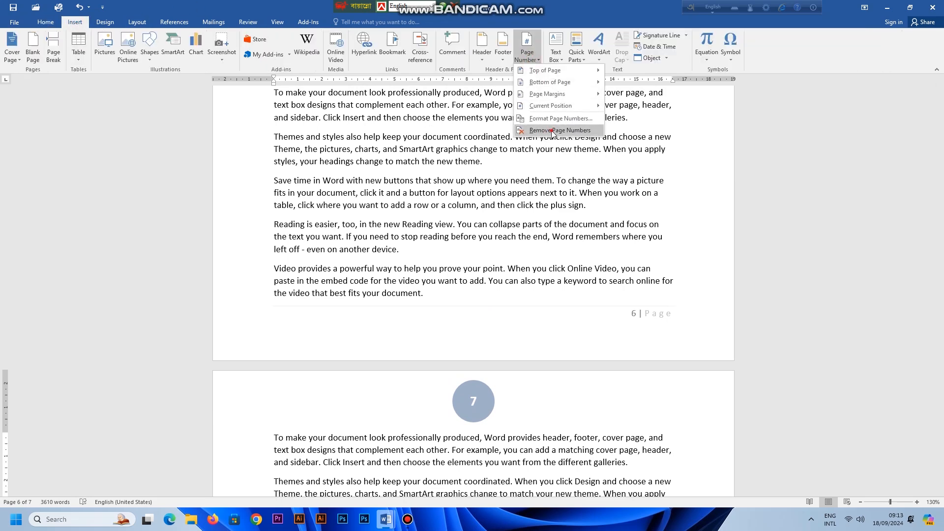
click(559, 131)
scroll(550, 154, down, 4)
scroll(550, 154, up, 10)
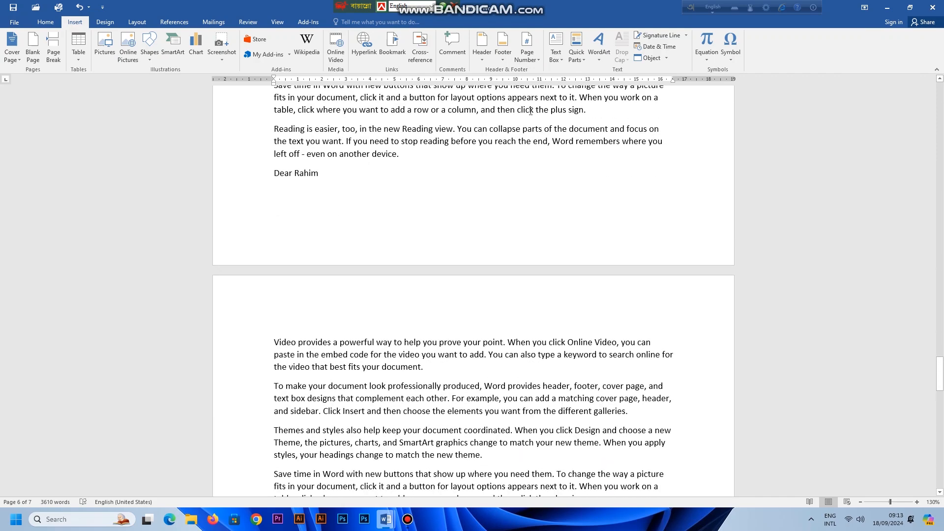
scroll(500, 169, up, 1)
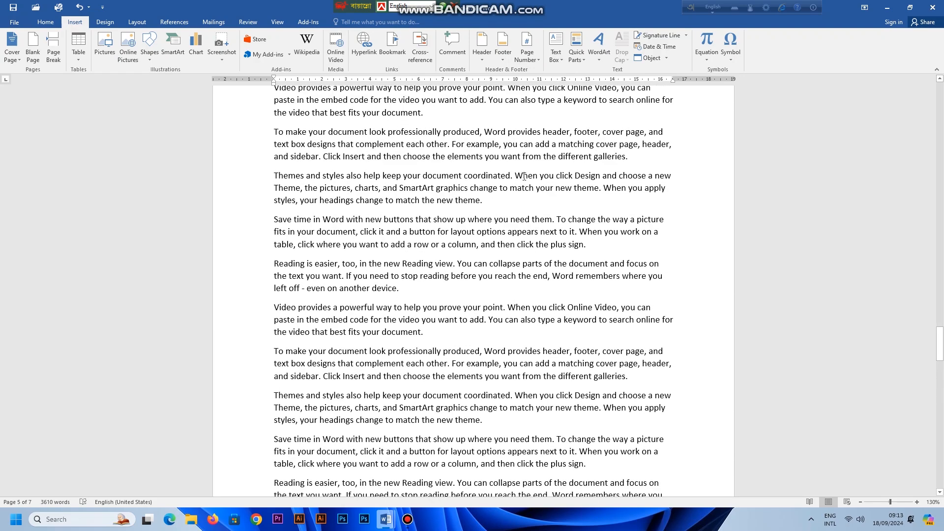
scroll(495, 217, up, 8)
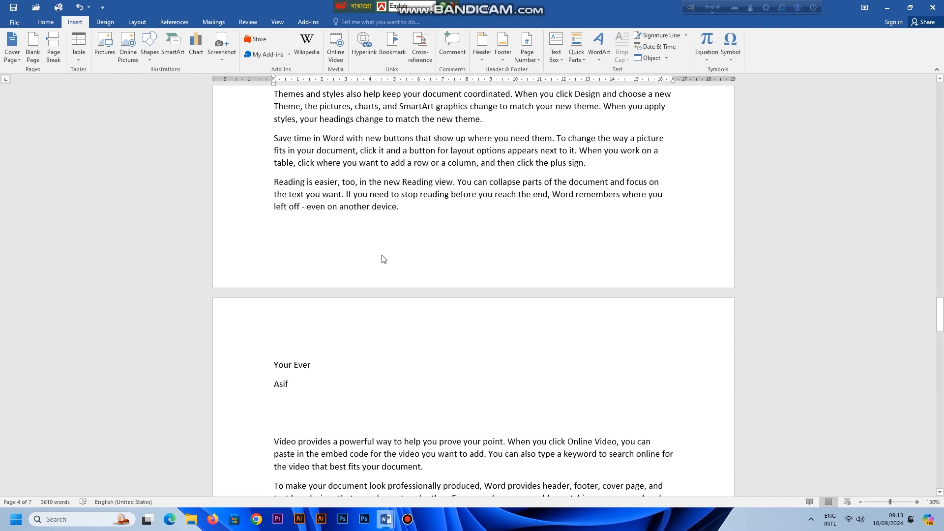
scroll(384, 252, up, 5)
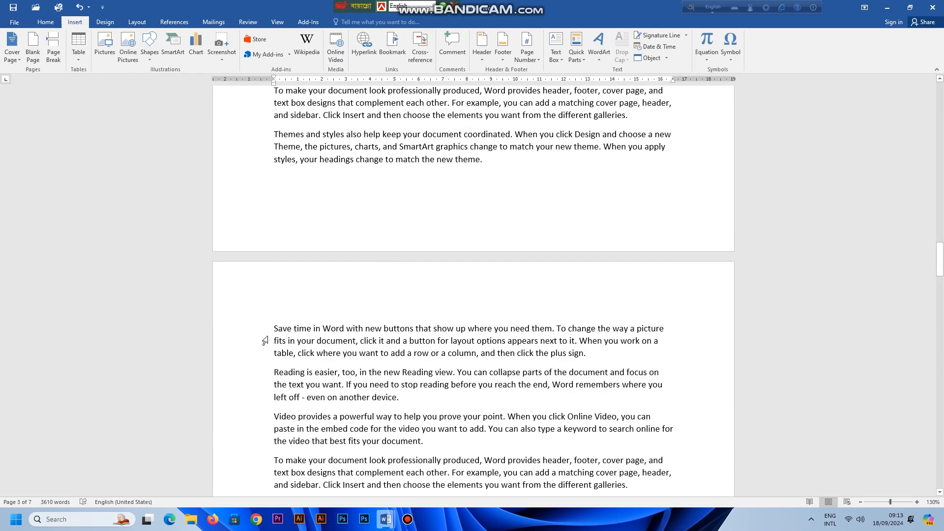
- Insert the current date in the "Wednesday, 18 September 2024" format on a new line above the first paragraph of page 4
click(274, 326)
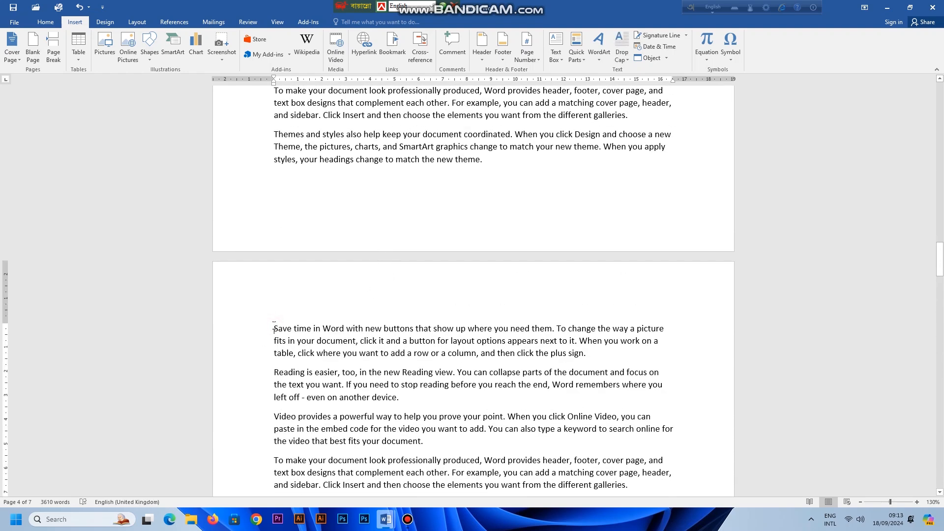
key(Return)
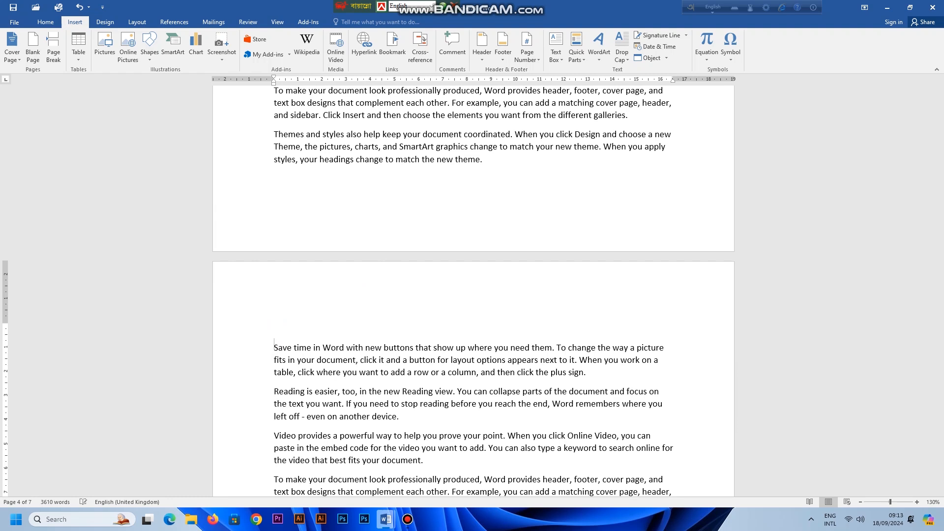
click(284, 333)
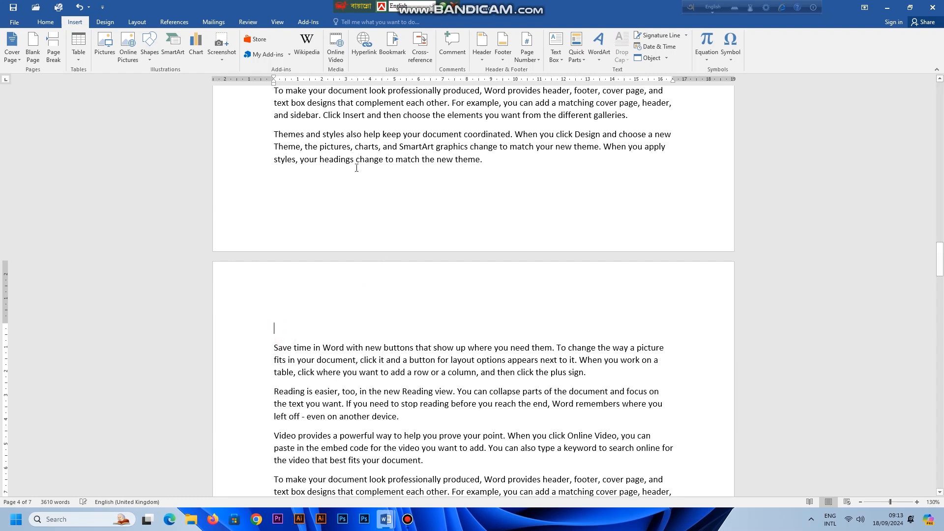
click(668, 46)
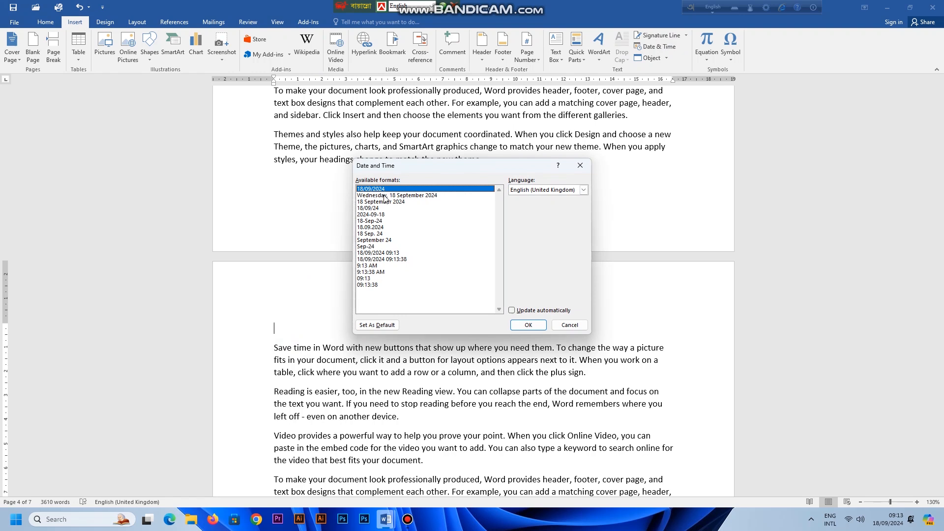
click(385, 196)
click(524, 326)
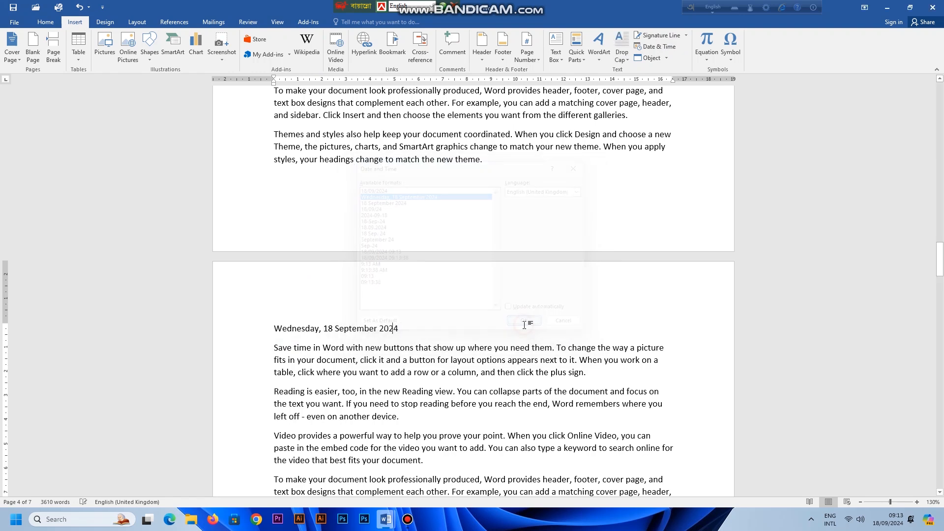
- Delete the entire content of the document
click(251, 325)
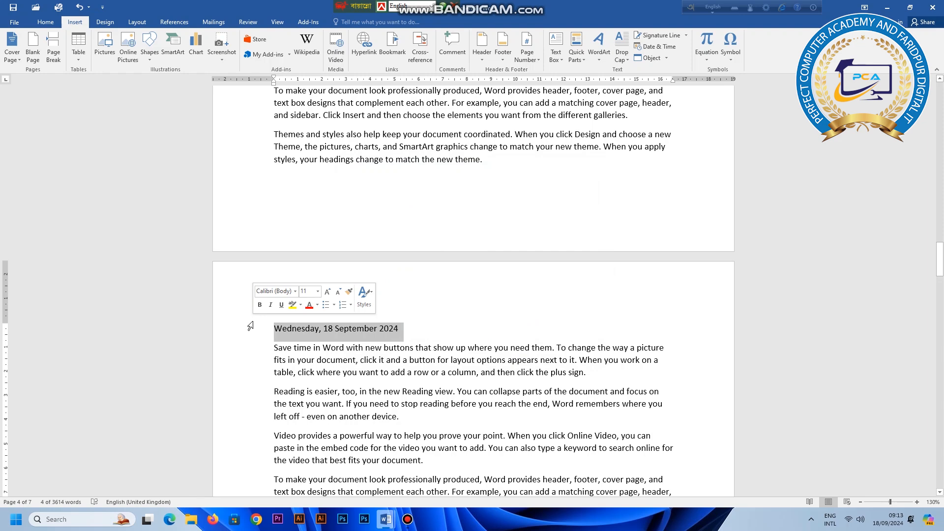
key(alt)
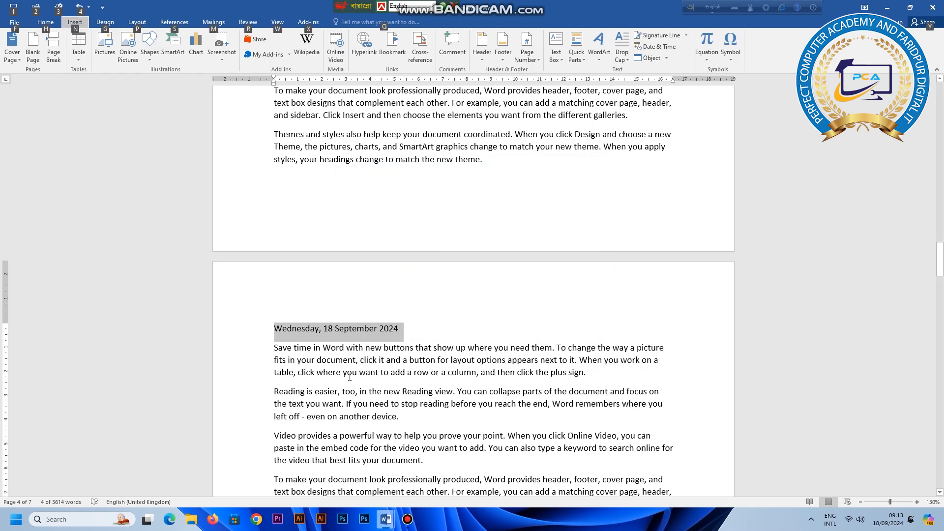
scroll(412, 400, down, 10)
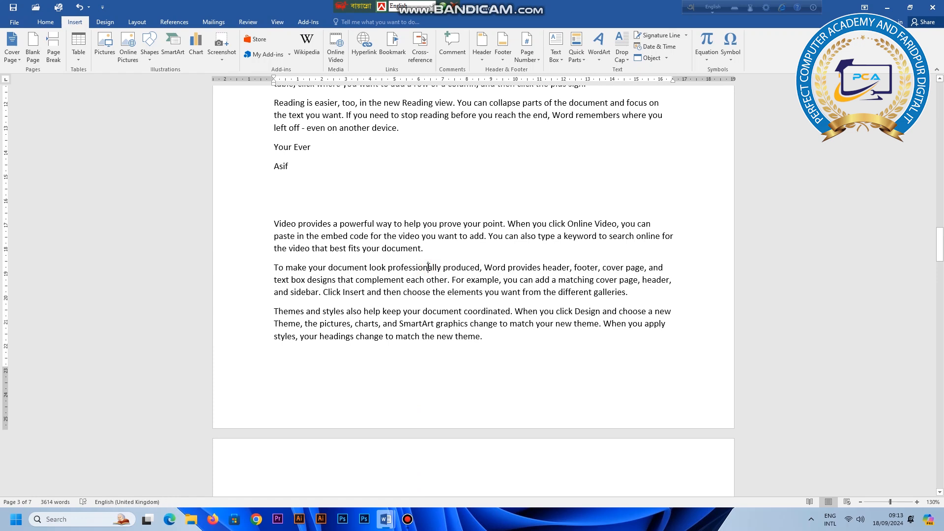
key(ctrl+a)
key(Delete)
scroll(428, 266, up, 3)
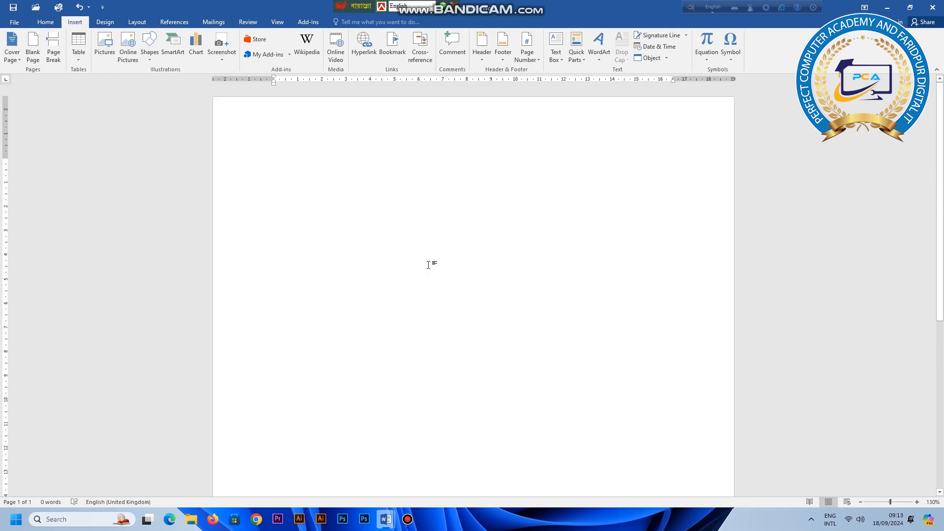
- Insert the current date and the current time on separate lines of the blank page, and delete both
key(alt+shift+d)
key(Return)
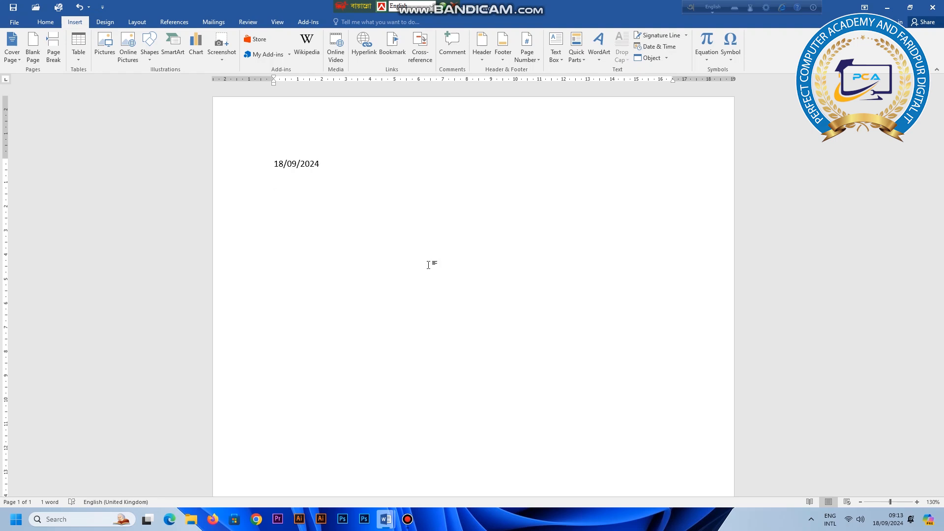
key(alt+shift+t)
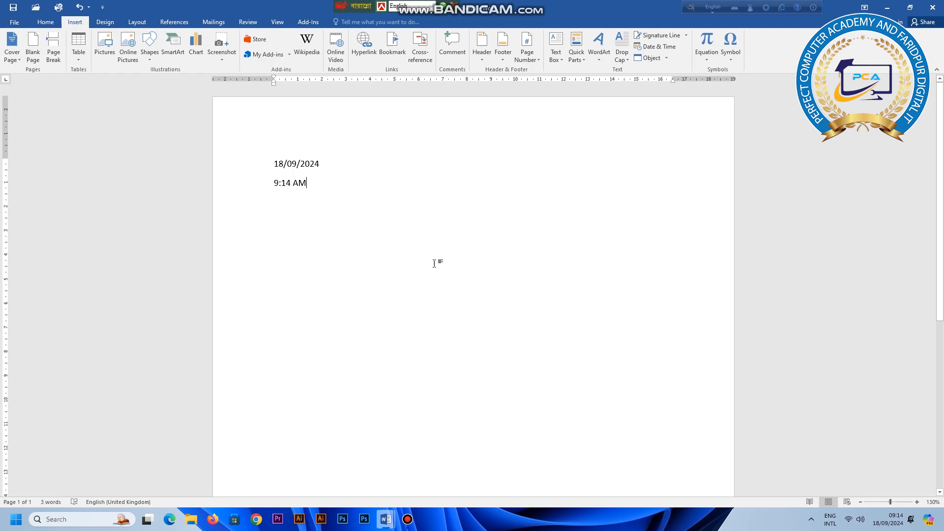
key(ctrl+a)
key(Delete)
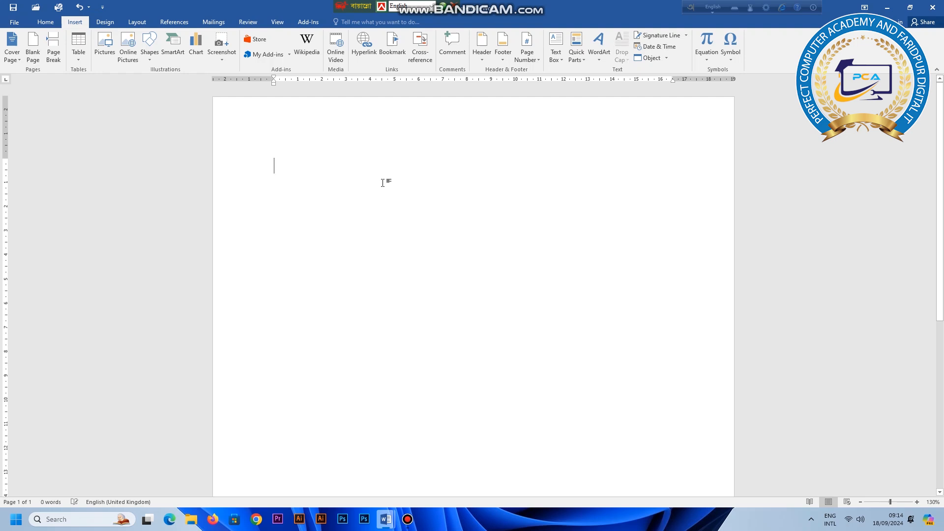
- Enter "1." as plain text without automatic numbering and add a stacked-fraction equation with numerator 1 and denominator 2 beside it
text(1.)
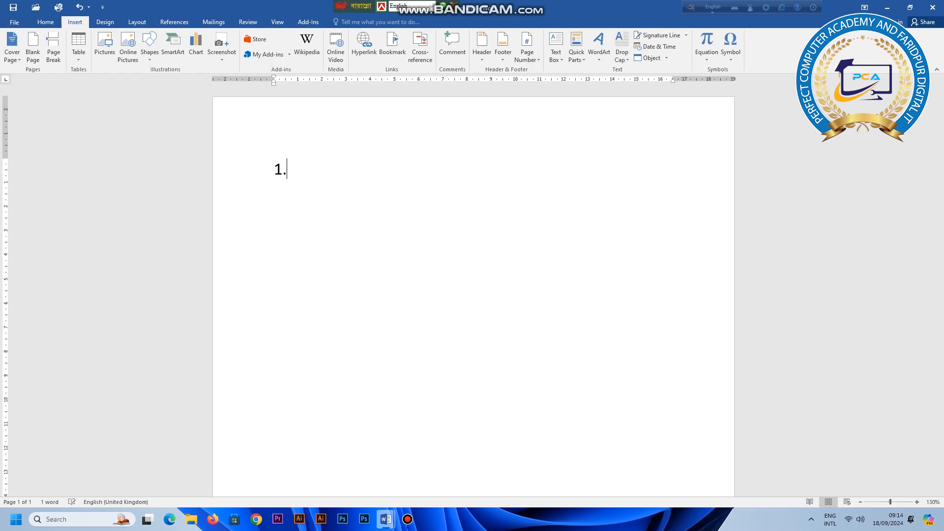
key(ctrl+z)
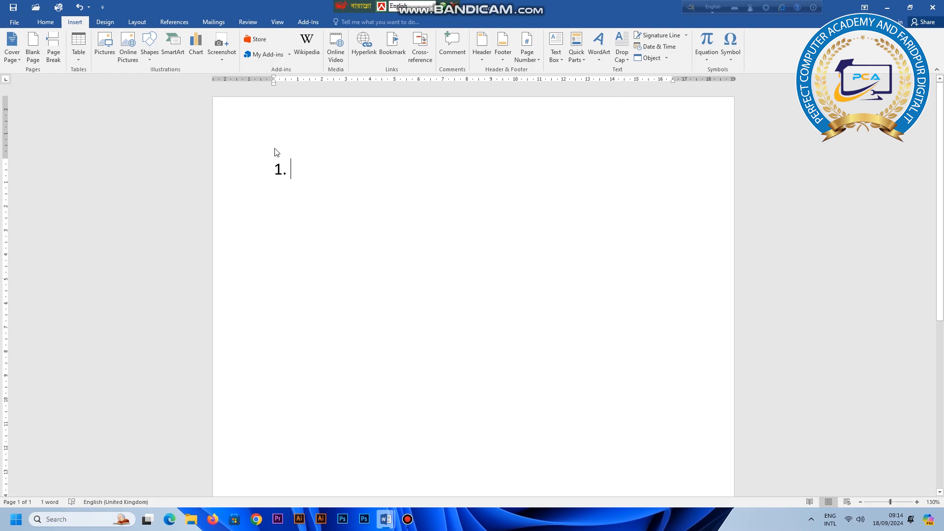
click(716, 42)
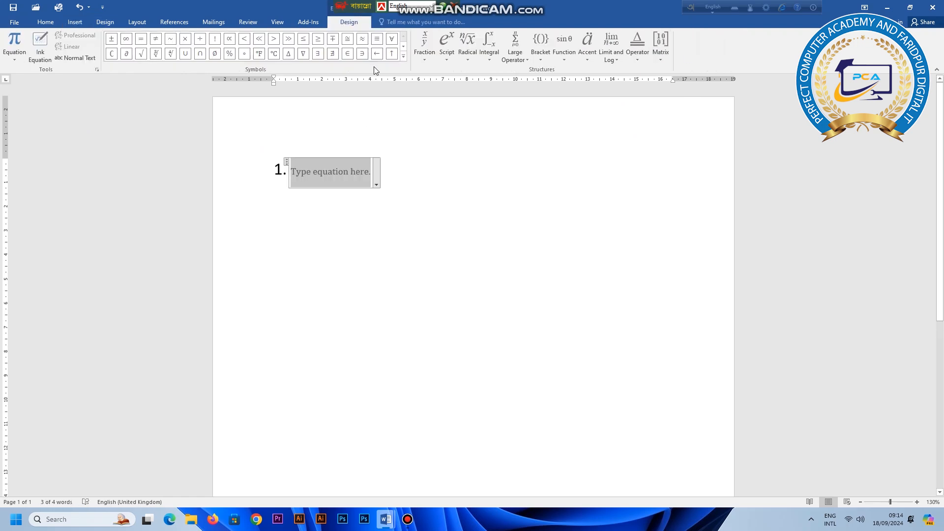
click(425, 44)
click(432, 98)
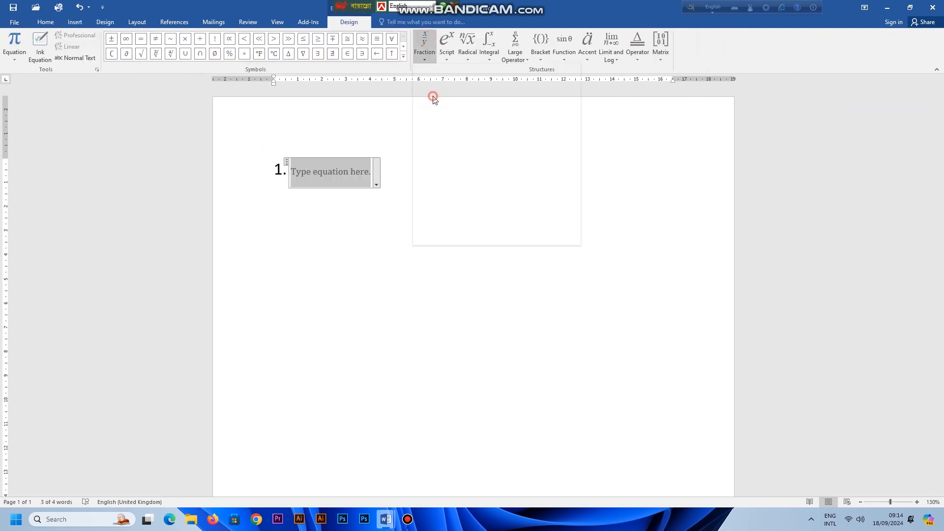
click(299, 166)
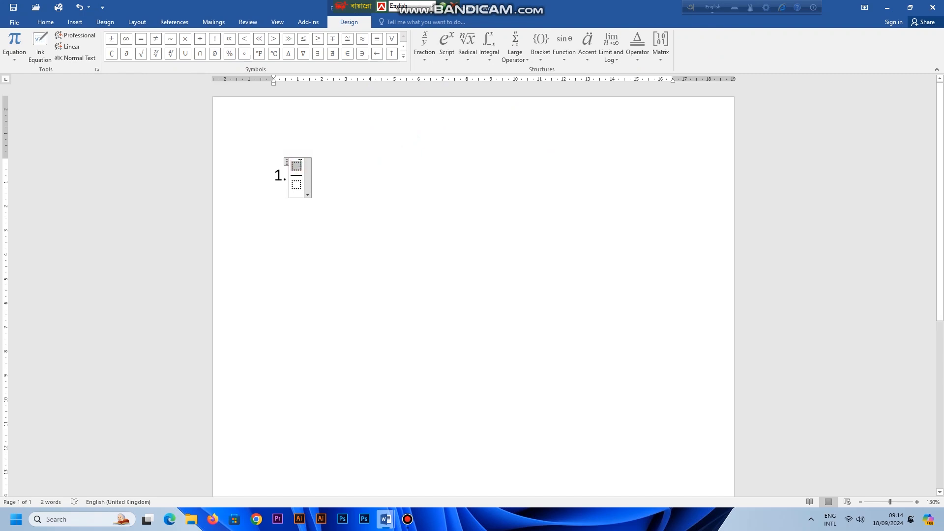
text(1)
click(298, 183)
text(2)
click(348, 205)
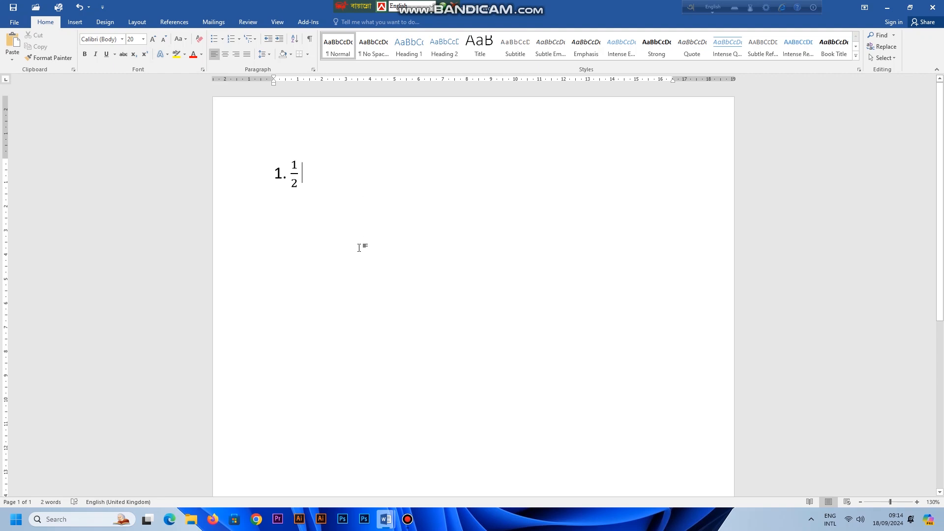
- Clear the numbered fraction and everything else from the page
key(ctrl+v)
key(ctrl+a)
key(BackSpace)
click(74, 22)
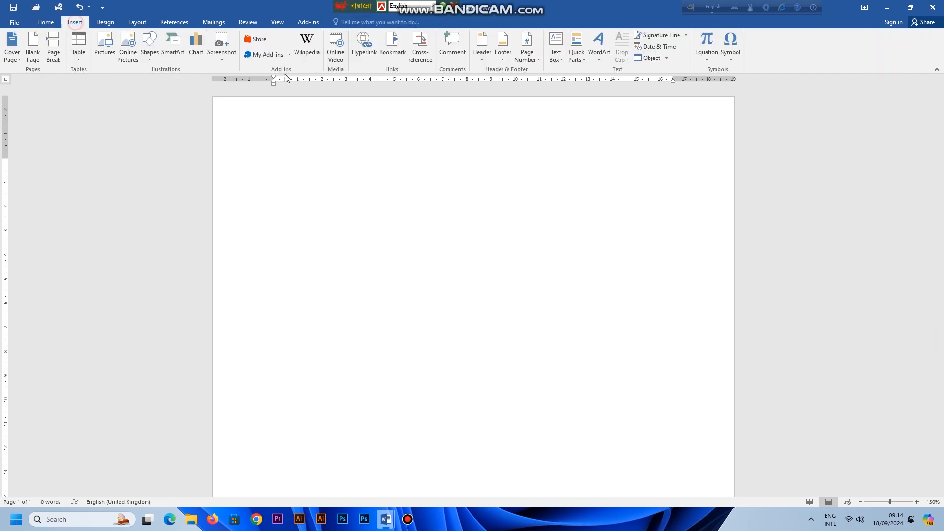
click(709, 45)
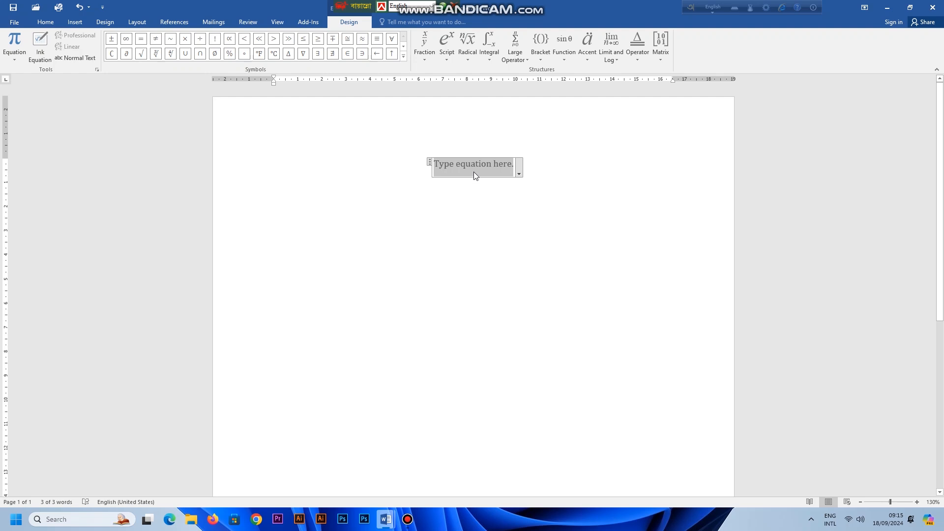
click(550, 168)
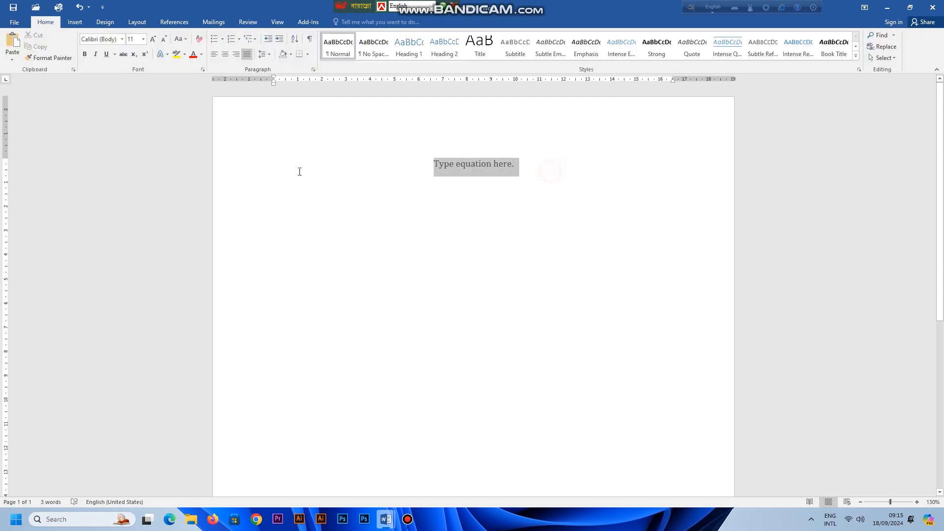
key(Delete)
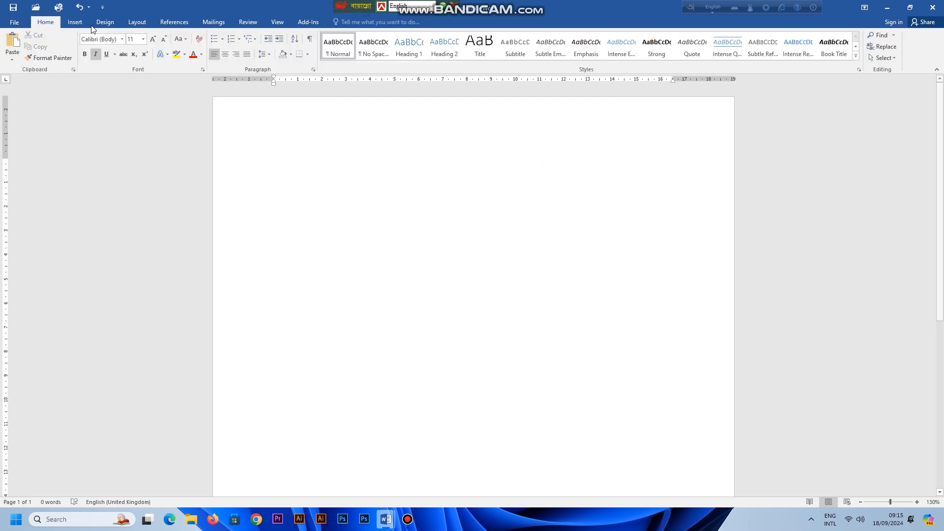
- Insert an equation containing the division sign ÷ and the multiplication sign ×, and delete it from the page
click(69, 22)
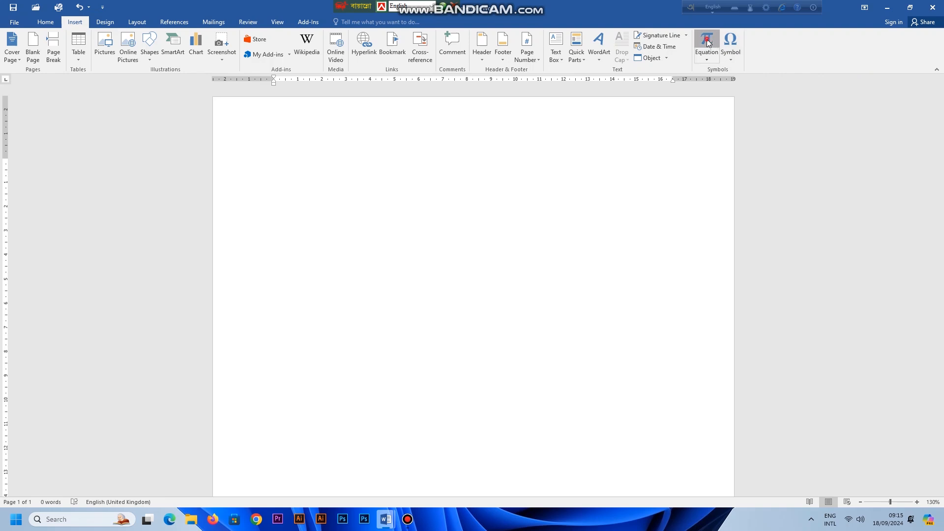
click(707, 41)
click(199, 39)
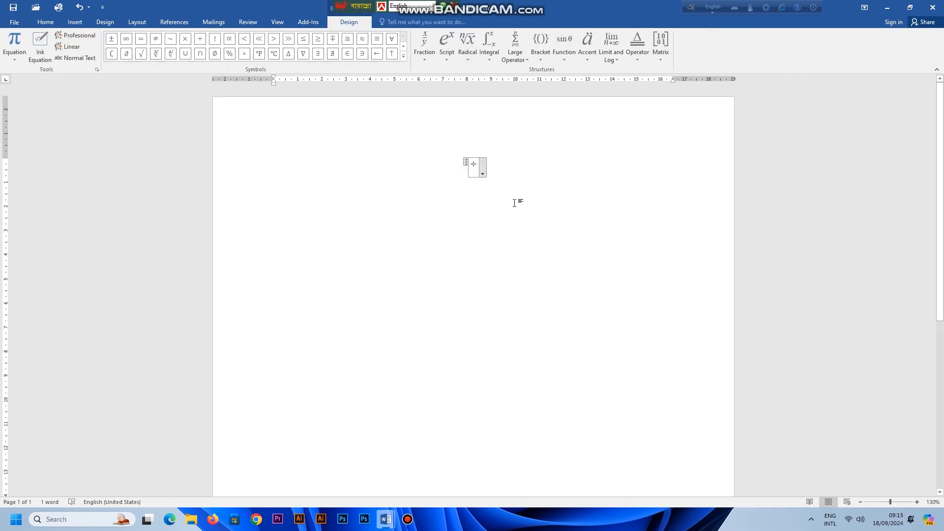
click(185, 39)
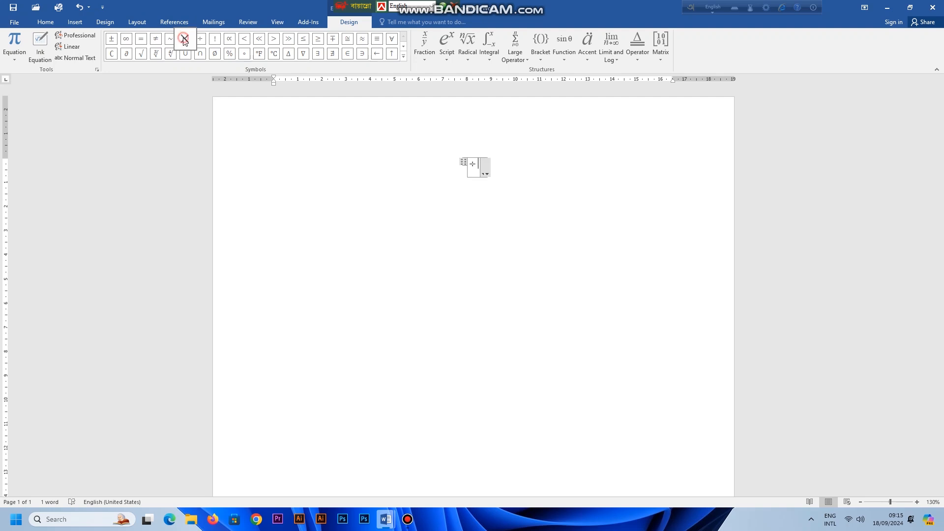
click(536, 178)
click(520, 166)
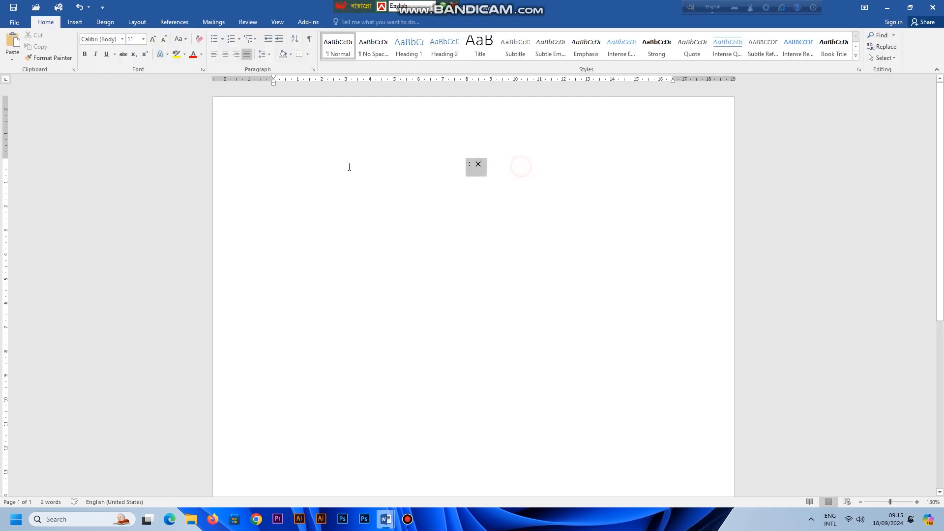
key(BackSpace)
key(BackSpace)
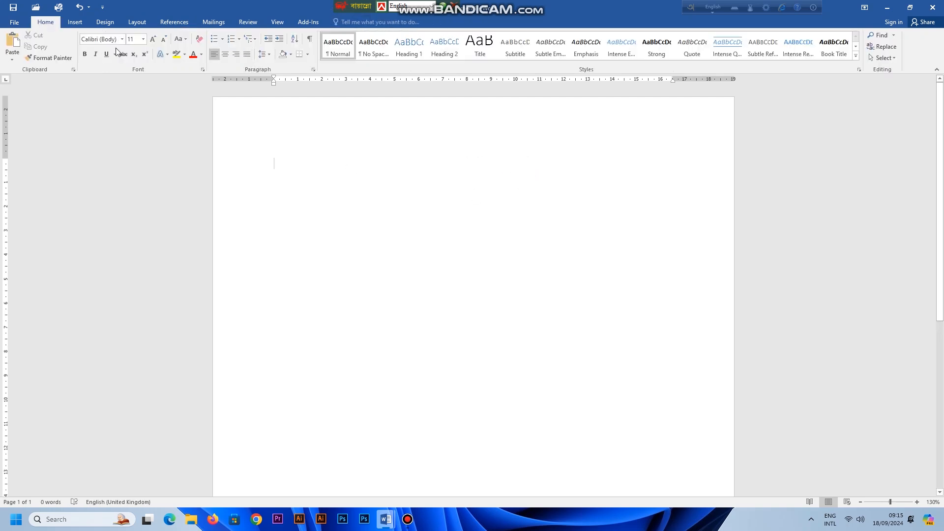
- Enter "1." as plain text without automatic numbering and enlarge it to 29 pt
text(1.)
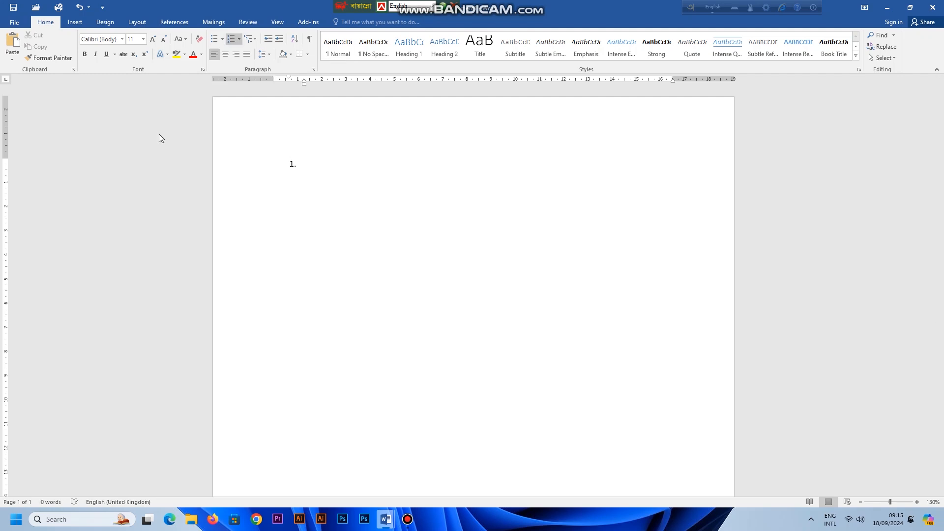
key(ctrl+z)
key(ctrl+a)
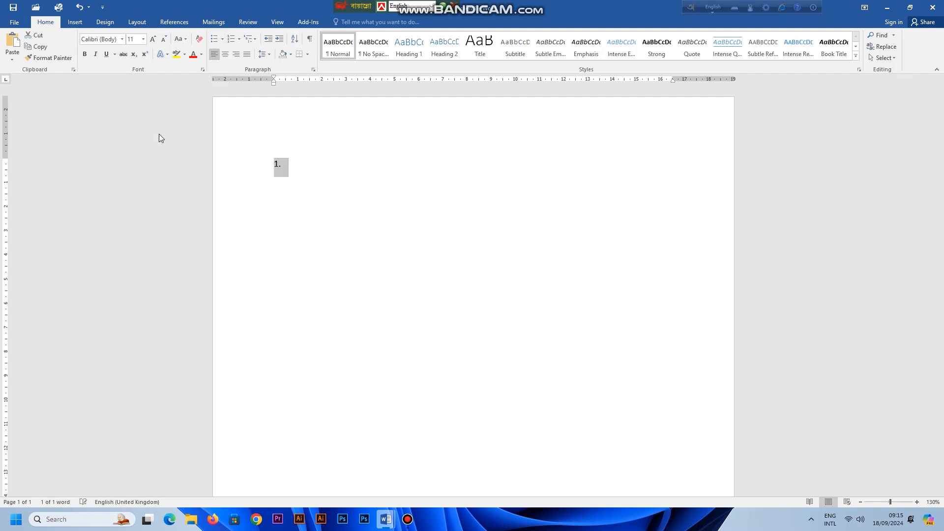
key(ctrl+shift+period)
key(ctrl+shift+period)
key(ctrl+shift+period)
key(ctrl+shift+period)
key(ctrl+shift+period)
key(ctrl+bracketright)
key(ctrl+bracketright)
key(ctrl+bracketright)
key(ctrl+bracketright)
key(ctrl+bracketright)
key(ctrl+bracketright)
key(ctrl+bracketright)
key(ctrl+bracketright)
key(ctrl+bracketright)
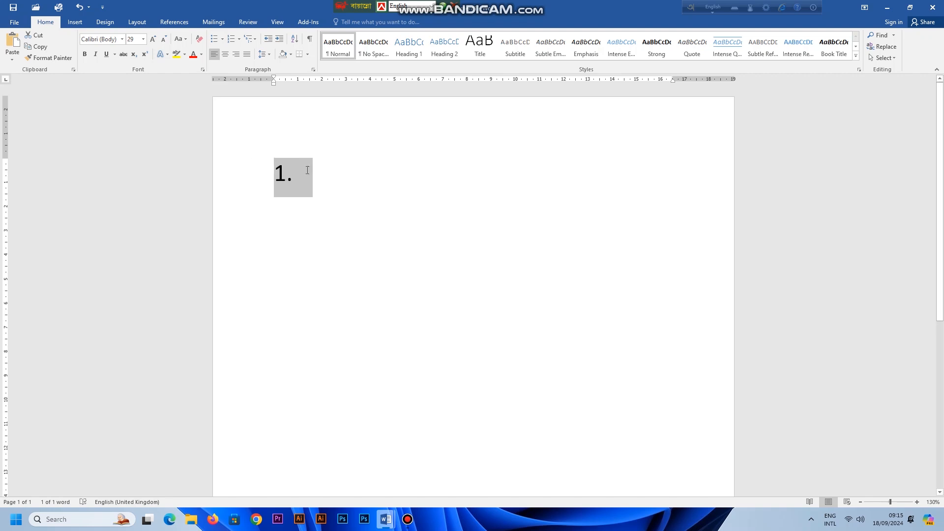
- Insert an equation after "1." with a square root containing 36
click(319, 172)
click(74, 23)
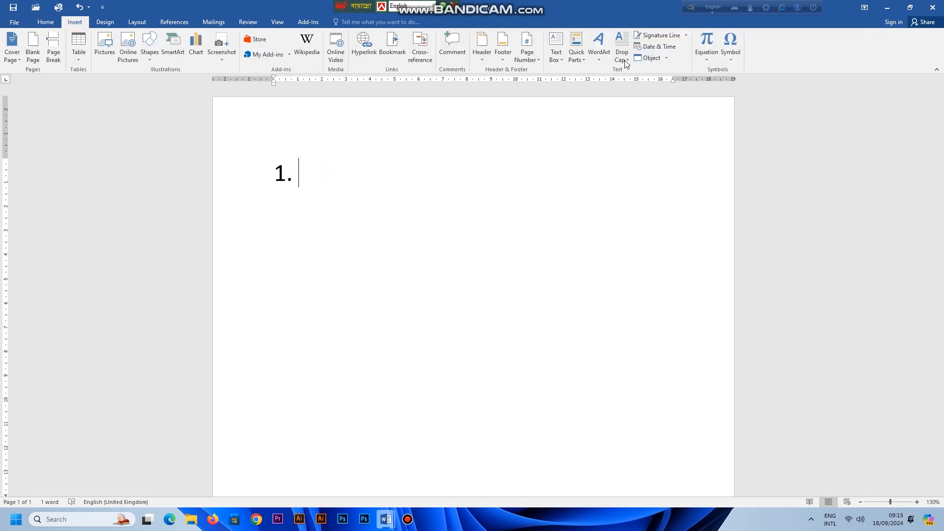
click(700, 43)
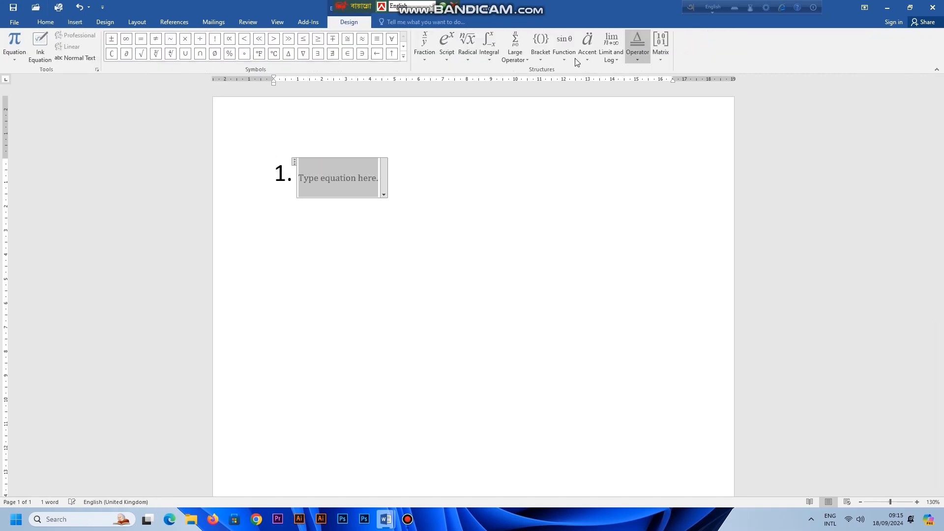
click(469, 46)
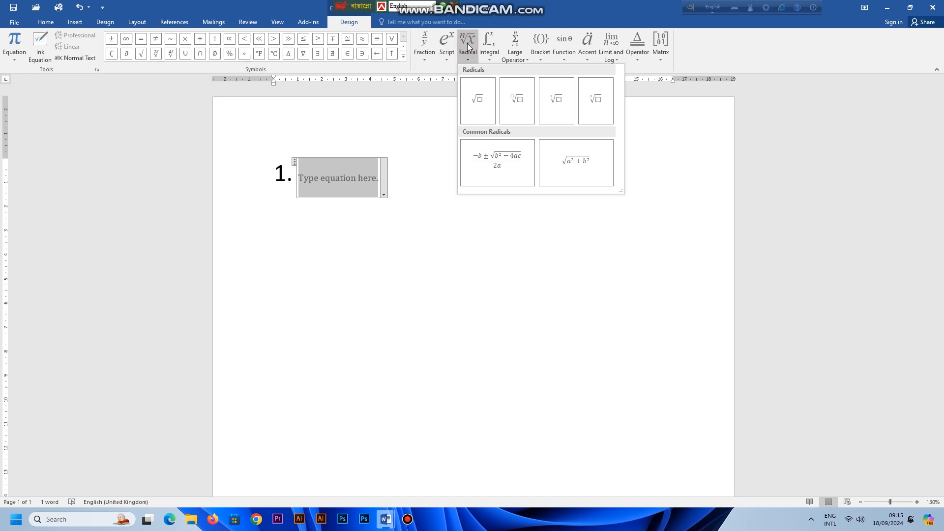
click(481, 101)
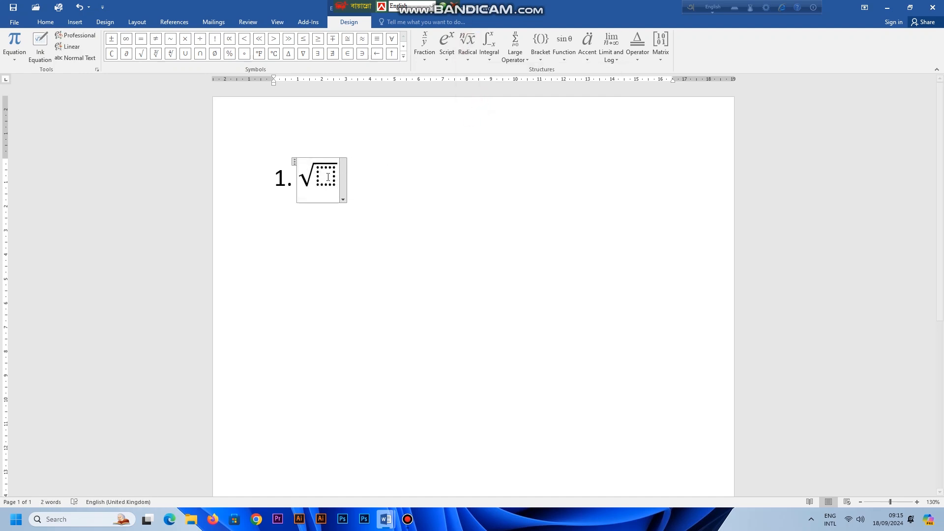
text(36)
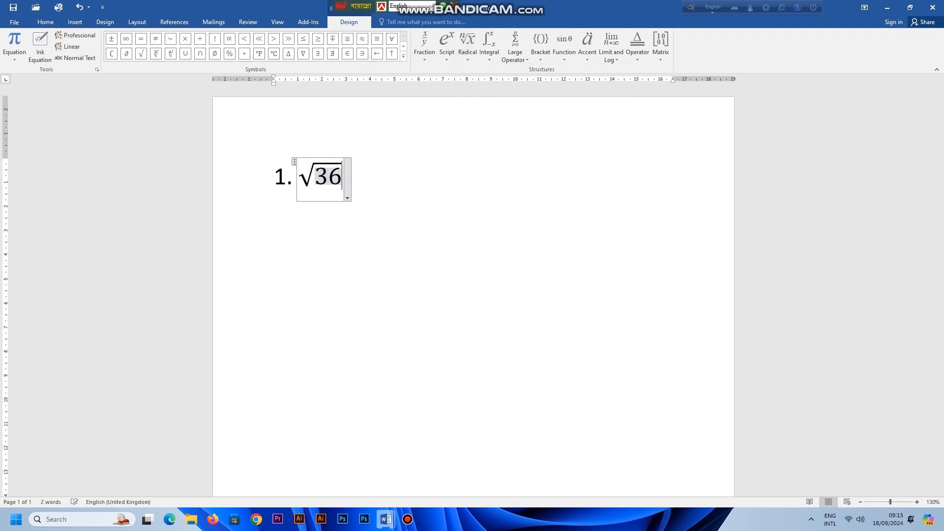
- Insert a second equation after √36 with a square root containing 16, followed by an equals sign in plain text
click(438, 192)
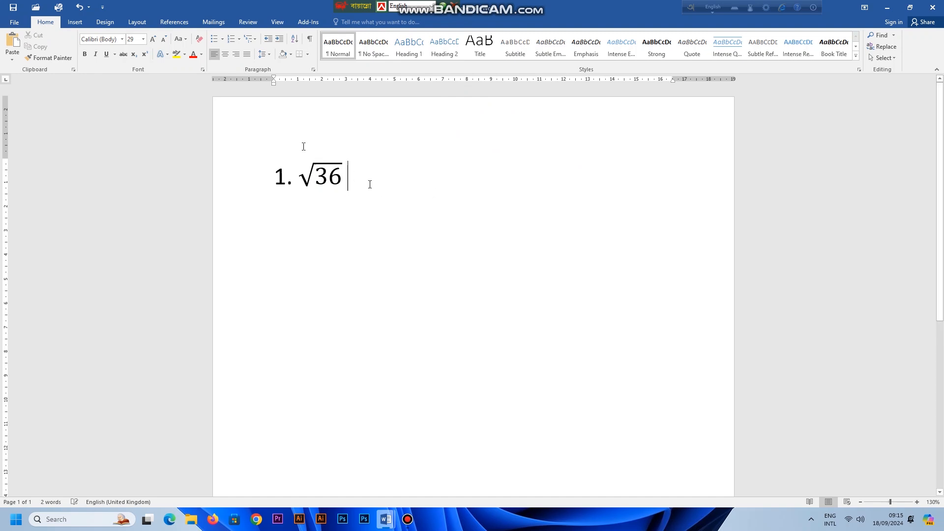
click(75, 23)
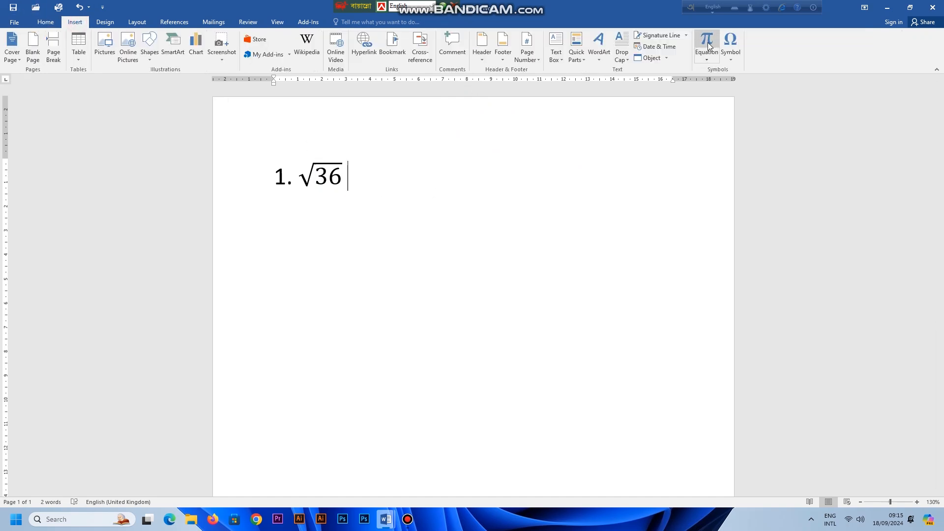
click(706, 45)
click(469, 45)
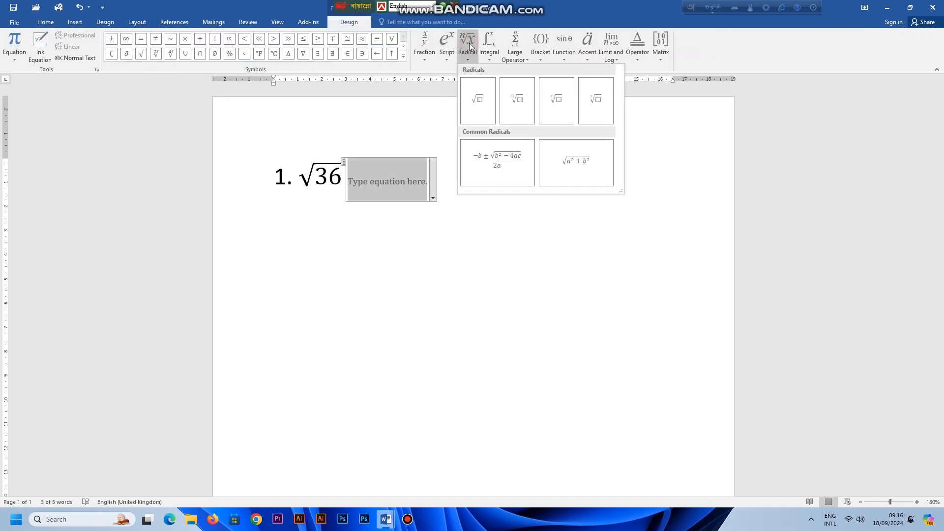
click(486, 102)
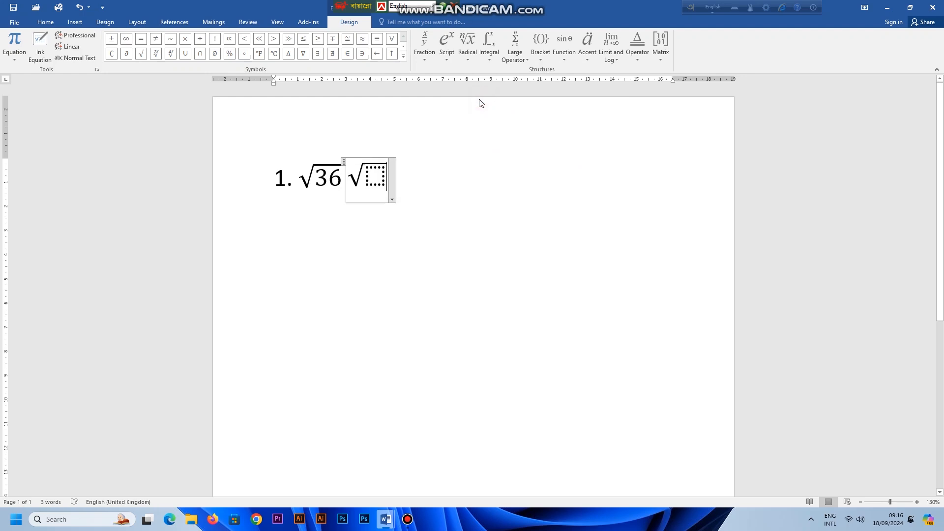
click(371, 178)
text(16)
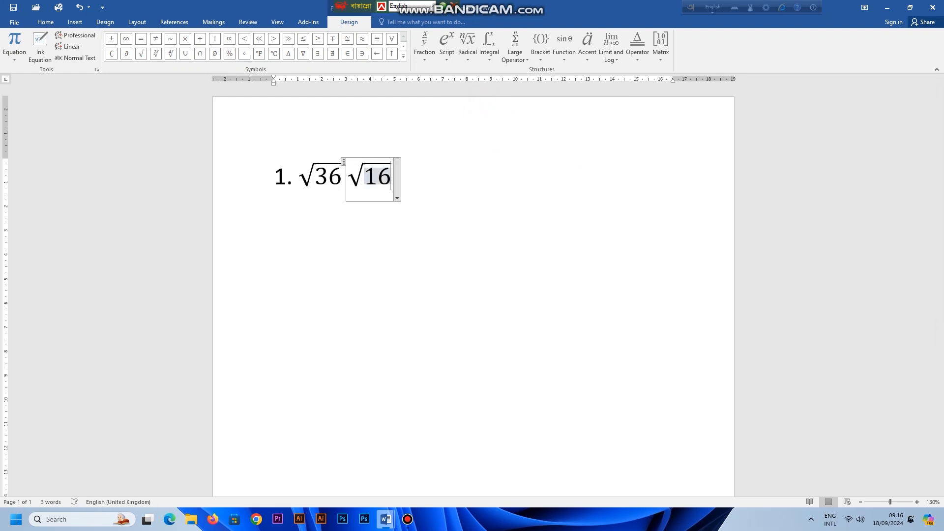
click(465, 199)
text(=)
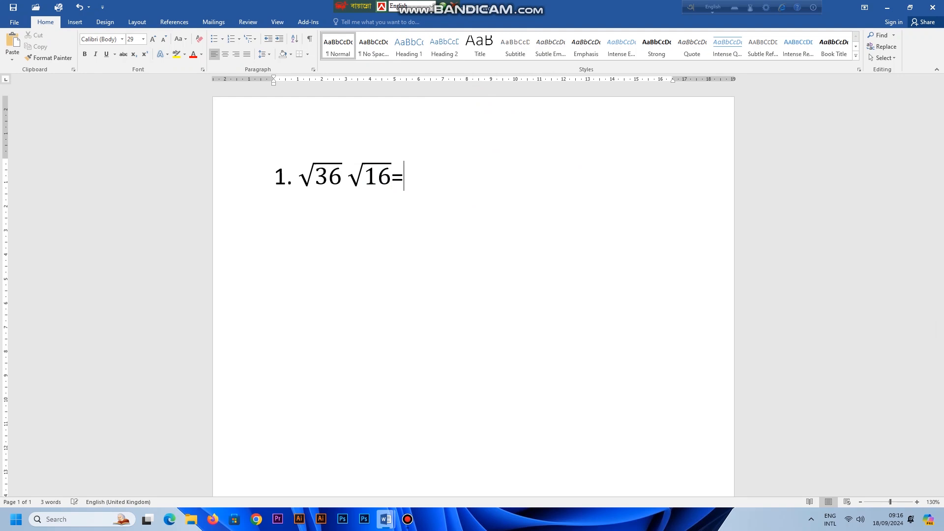
- Insert a multiplication sign × between the square roots of 36 and 16
click(348, 176)
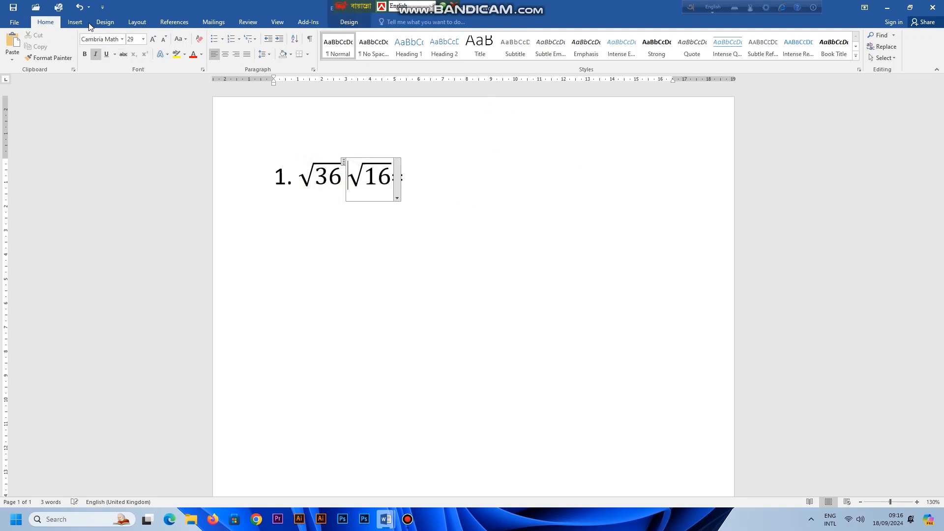
click(75, 21)
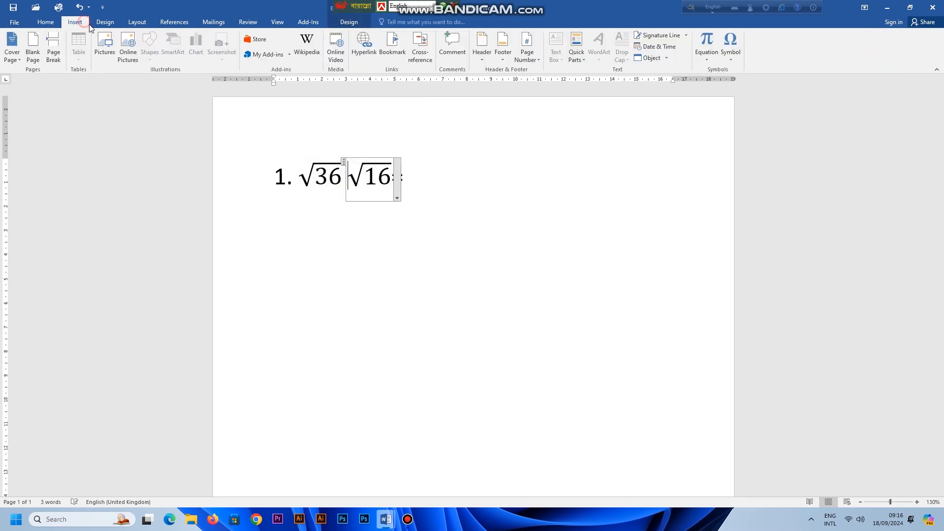
click(706, 43)
click(185, 39)
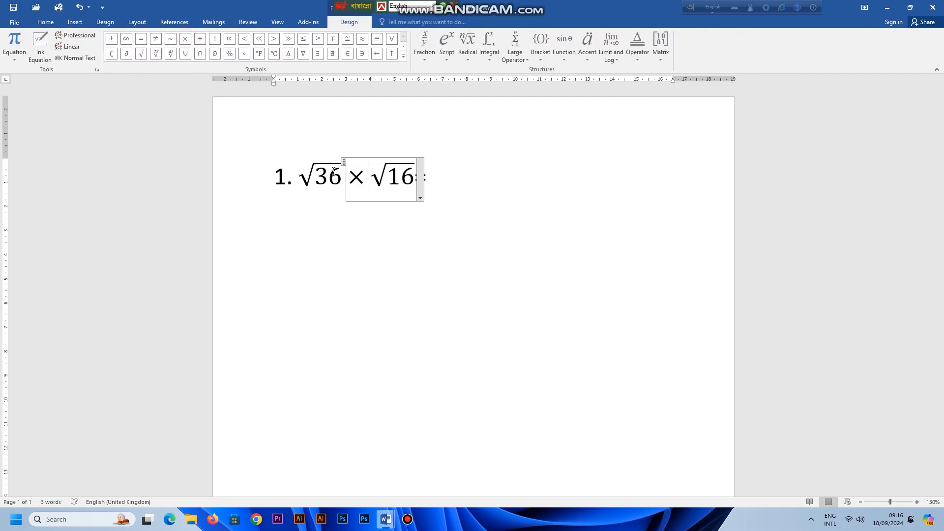
- Enter the answer 24 after the equals sign, and delete the whole equation line from the page
click(541, 219)
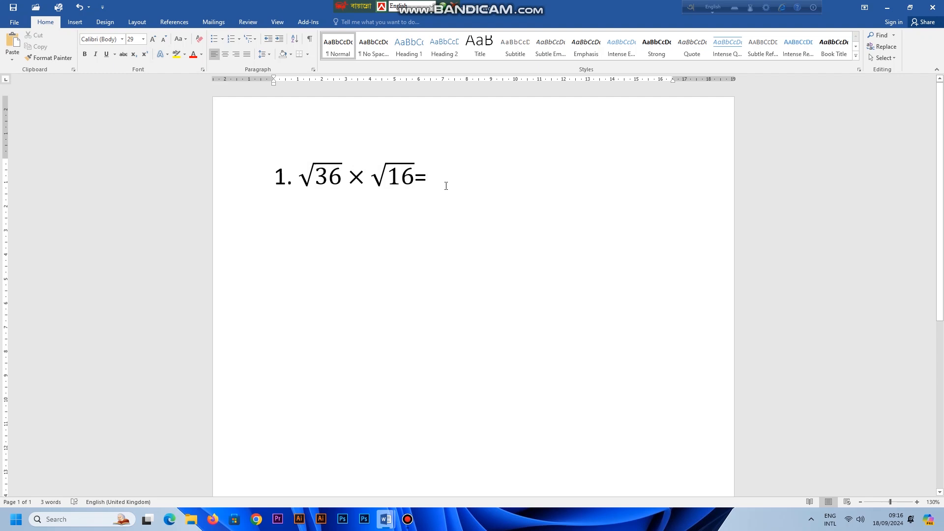
text(24)
drag(491, 189, 200, 187)
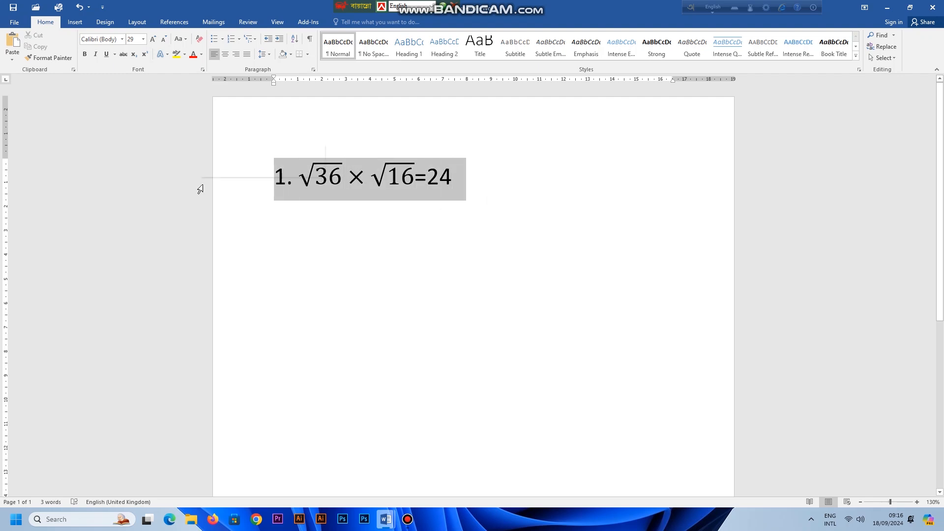
key(Delete)
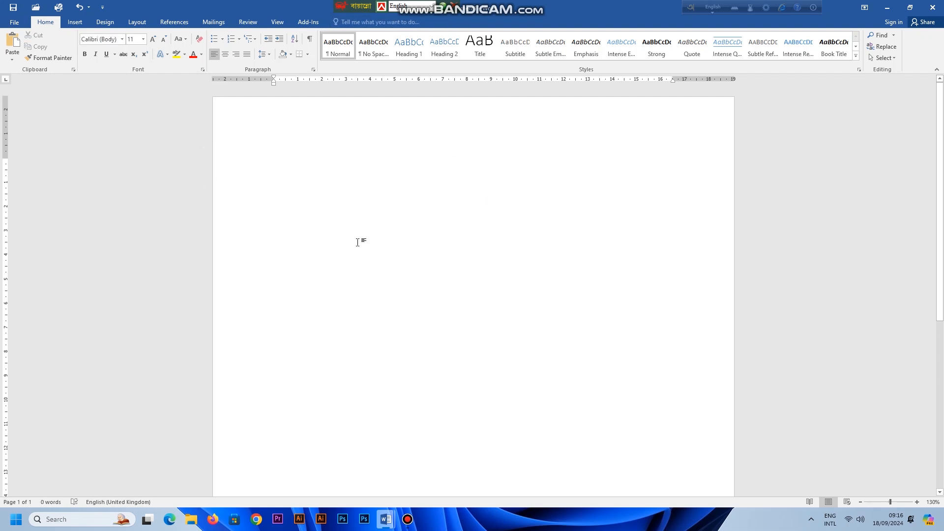
- Draw a text box about 5.59 cm high and 5.18 cm wide in the page's upper-right corner, containing "sfsfsdfsdfs"
click(75, 22)
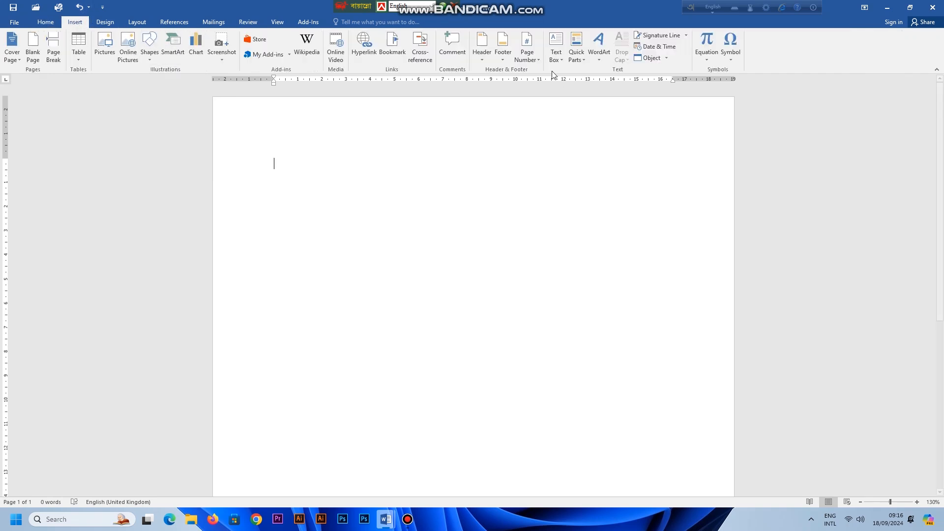
click(553, 49)
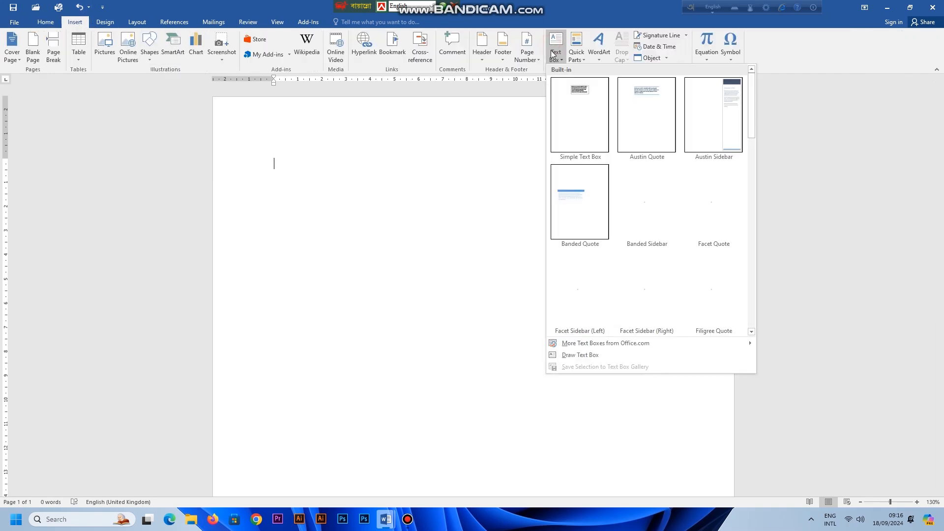
click(581, 351)
drag(589, 108, 714, 244)
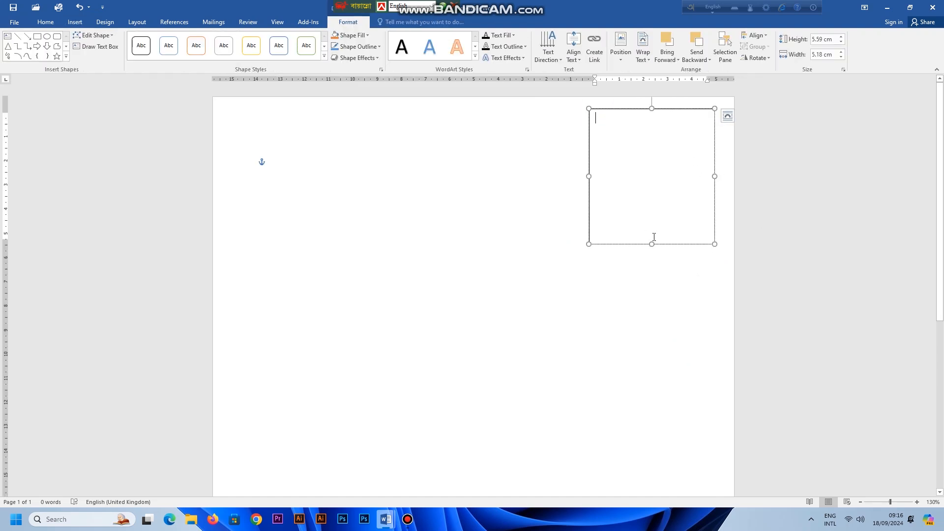
text(sfsfsdfsdfs)
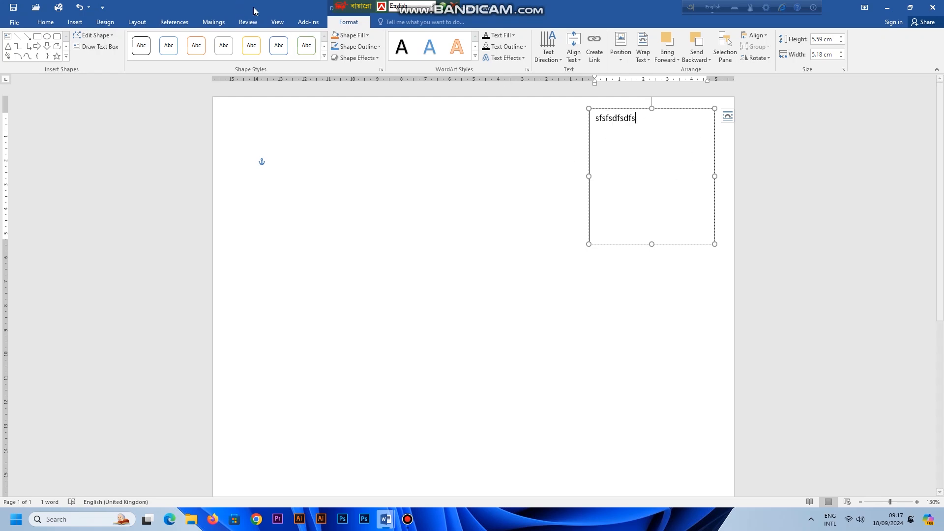
- Fill the text box with the "island 5" picture from the Pictures folder
click(354, 39)
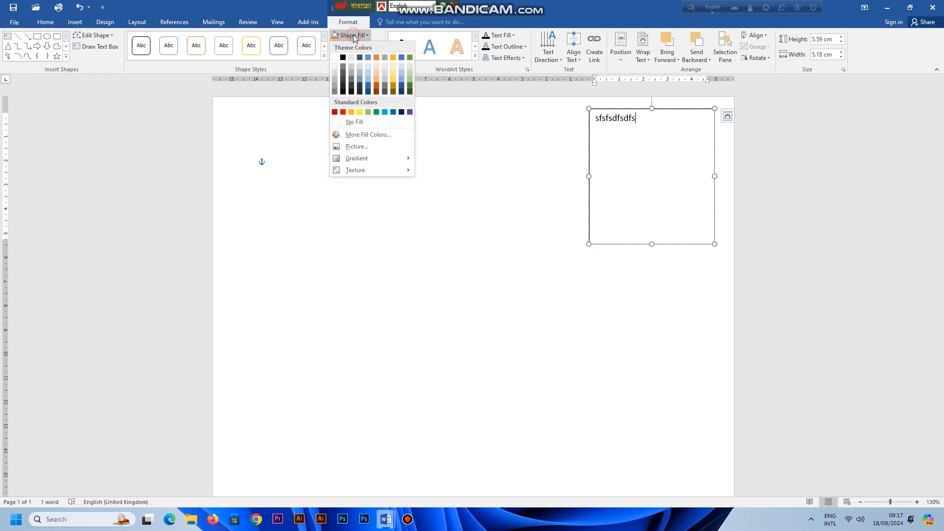
click(356, 146)
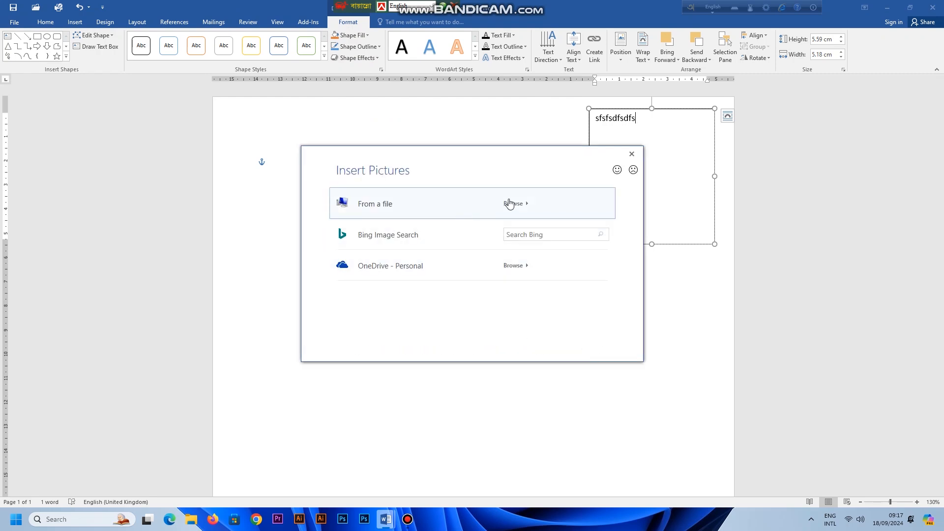
click(511, 203)
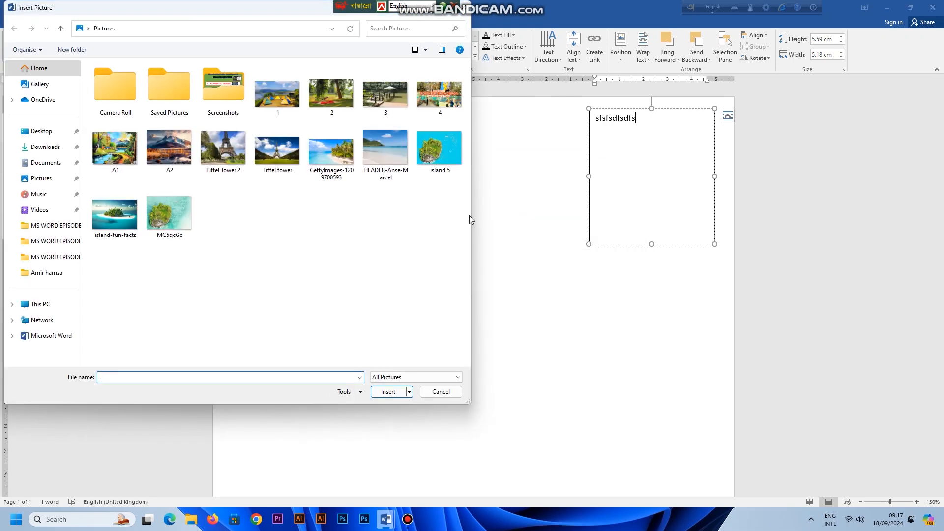
double_click(436, 150)
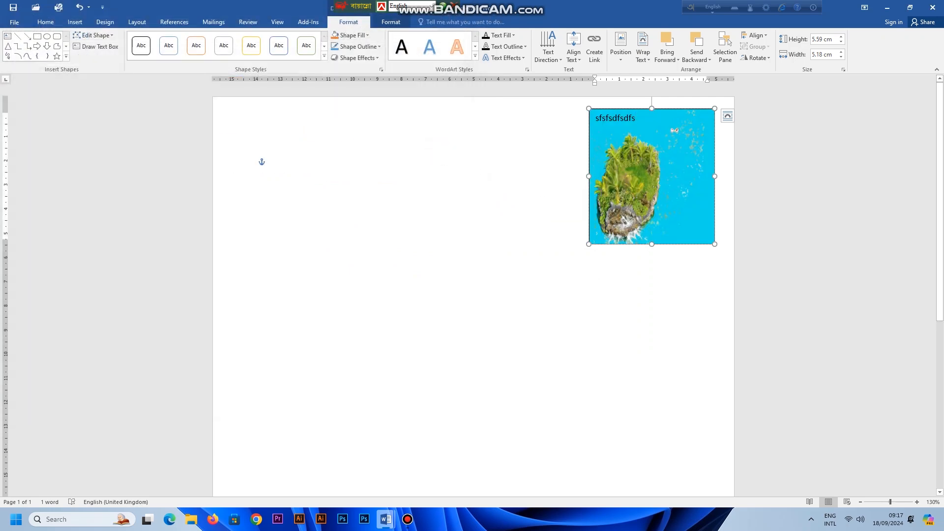
click(442, 197)
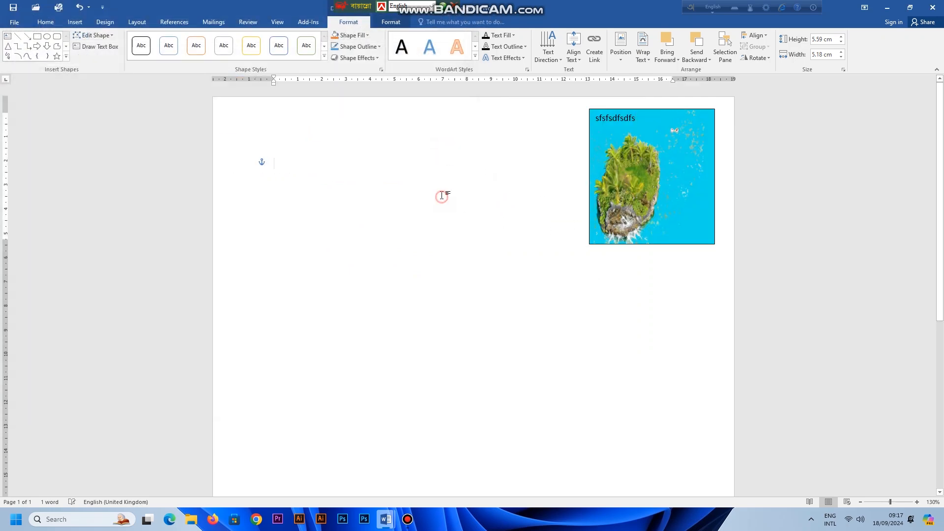
- Draw a second text box about 7.36 cm high and 7.76 cm wide near the page's middle, containing "sdfsdfd"
click(75, 22)
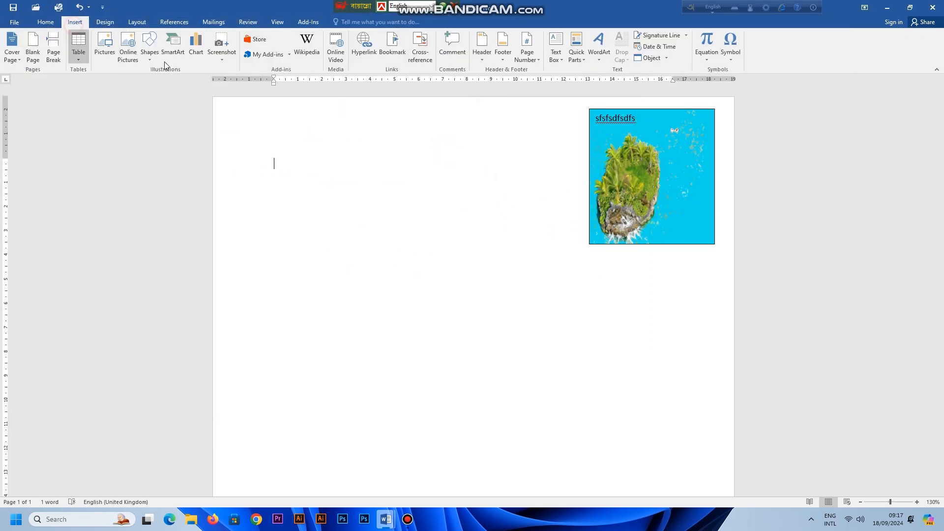
click(556, 49)
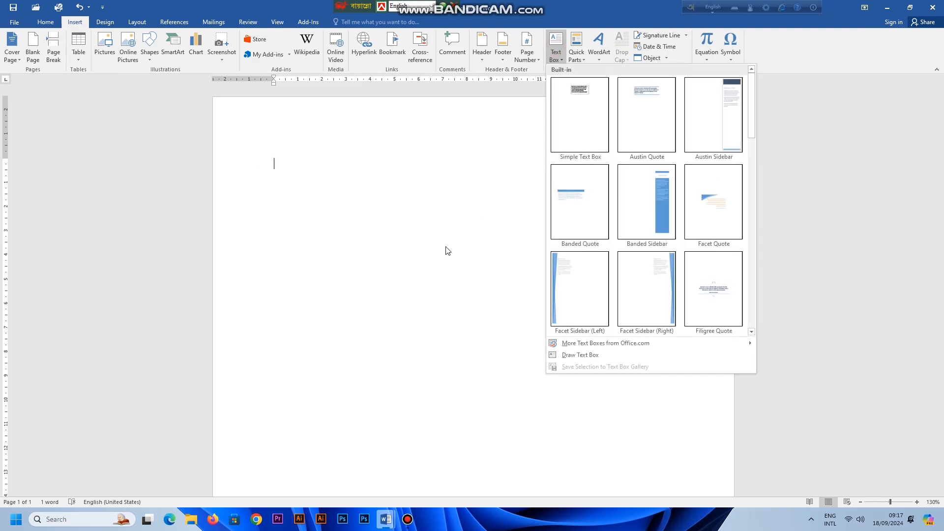
click(579, 355)
mouse_move(325, 181)
mouse_down()
mouse_move(508, 368)
mouse_move(514, 359)
mouse_up()
text(sdf)
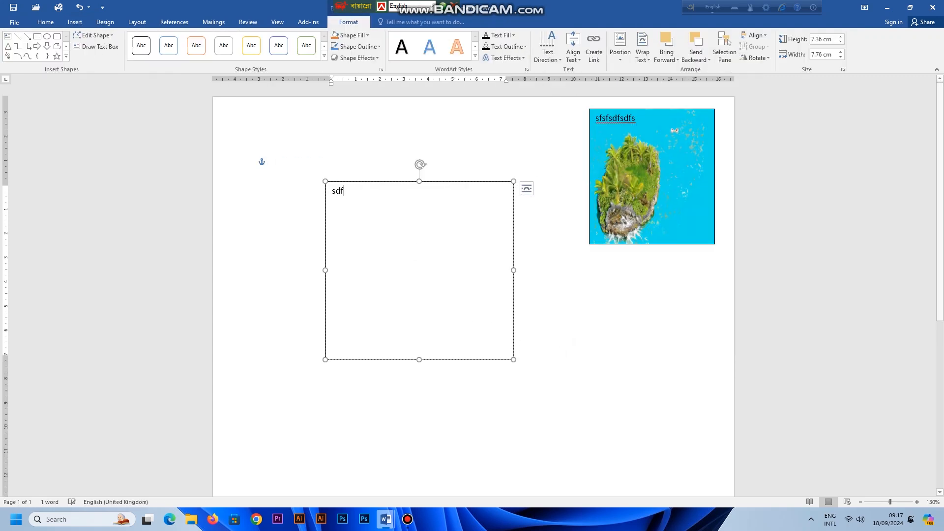
text(sdfd)
- Fill the larger text box with the "Eiffel tower" picture from the Pictures folder
click(350, 35)
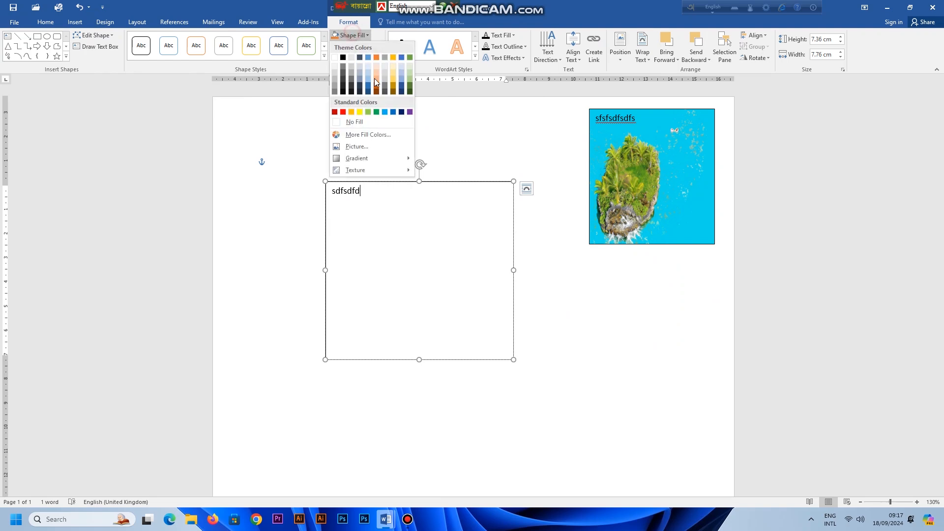
click(364, 146)
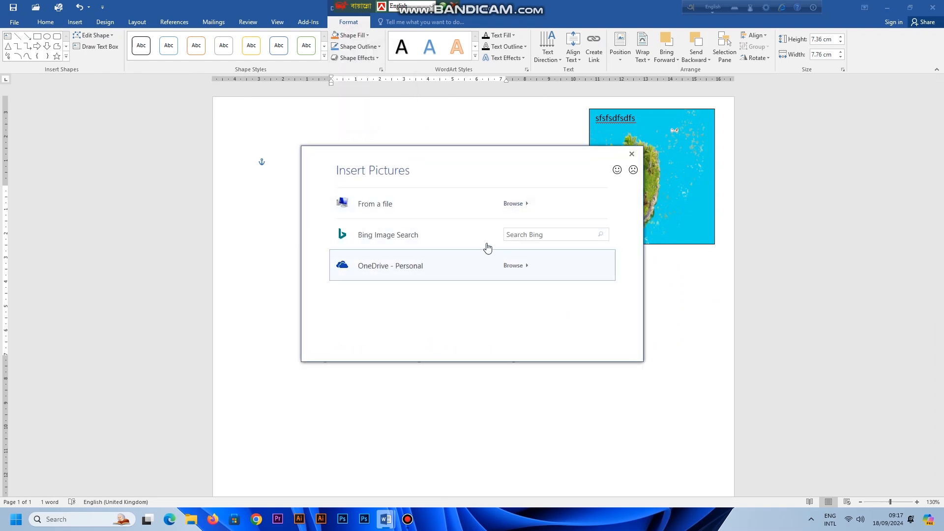
key(Escape)
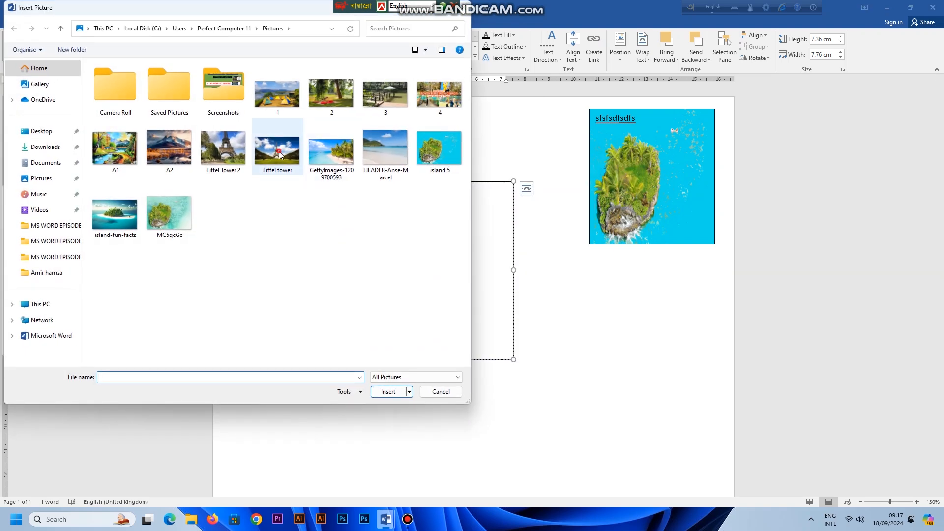
double_click(276, 150)
- Remove the picture fill from both text boxes by setting their shape fill to No Fill
click(366, 36)
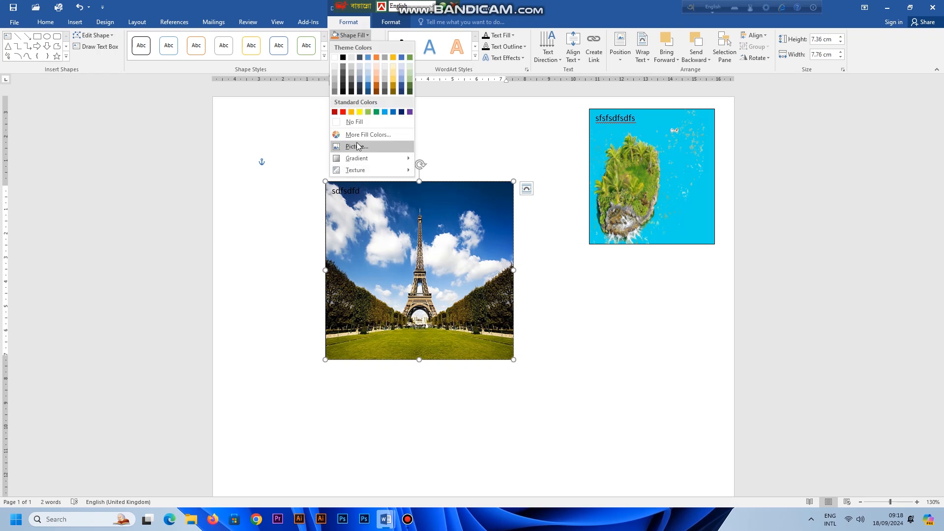
click(359, 123)
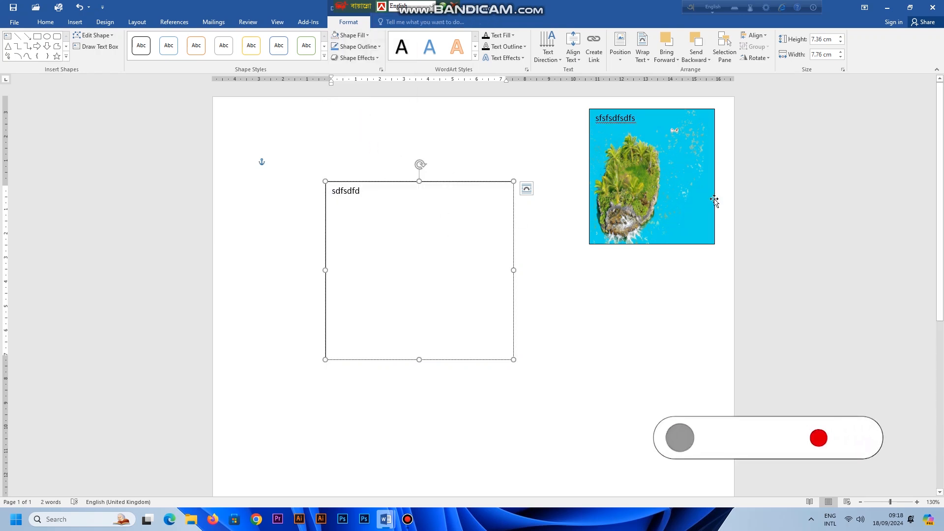
click(670, 168)
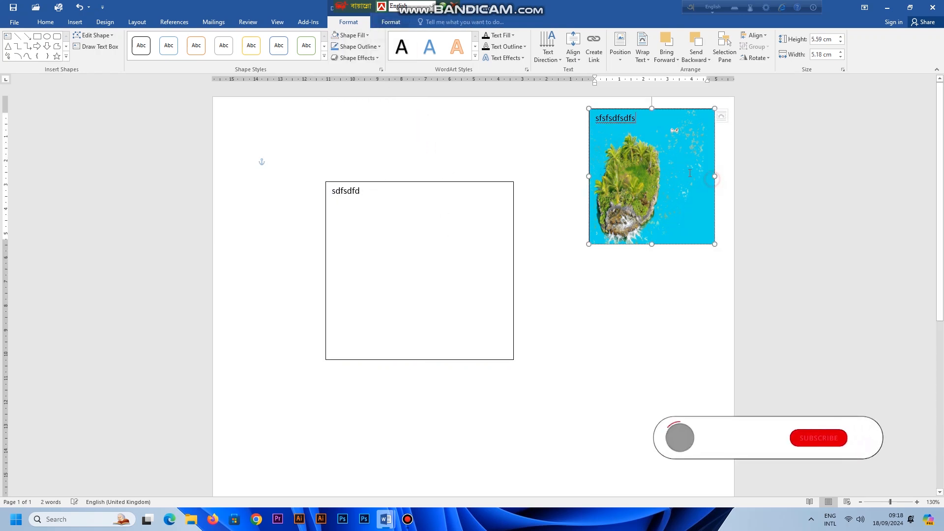
click(367, 36)
click(360, 123)
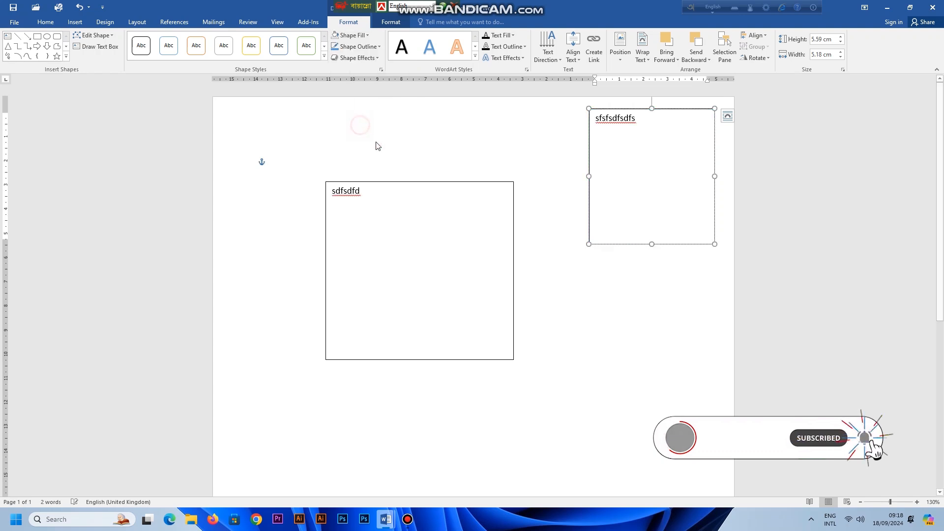
click(600, 308)
- Delete both text boxes from the page, the larger one first
click(464, 193)
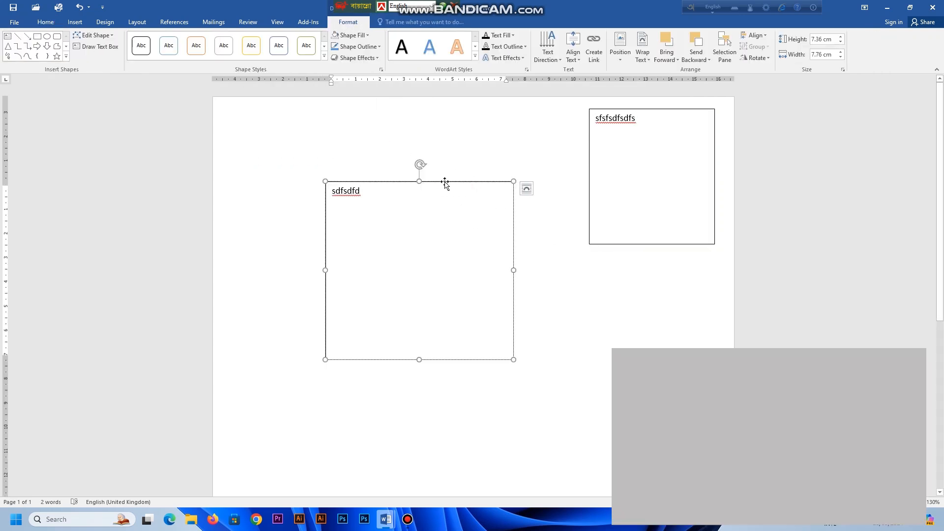
click(443, 183)
key(Delete)
click(471, 158)
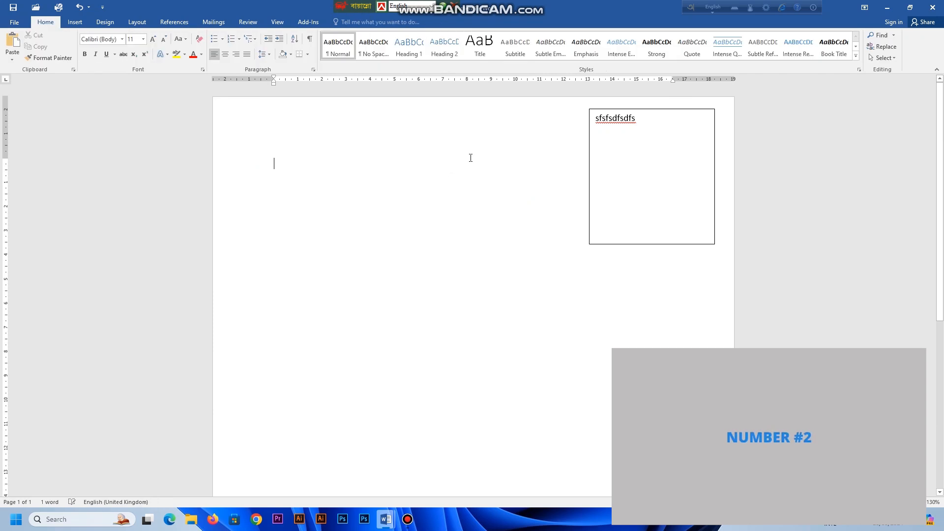
click(604, 184)
click(666, 109)
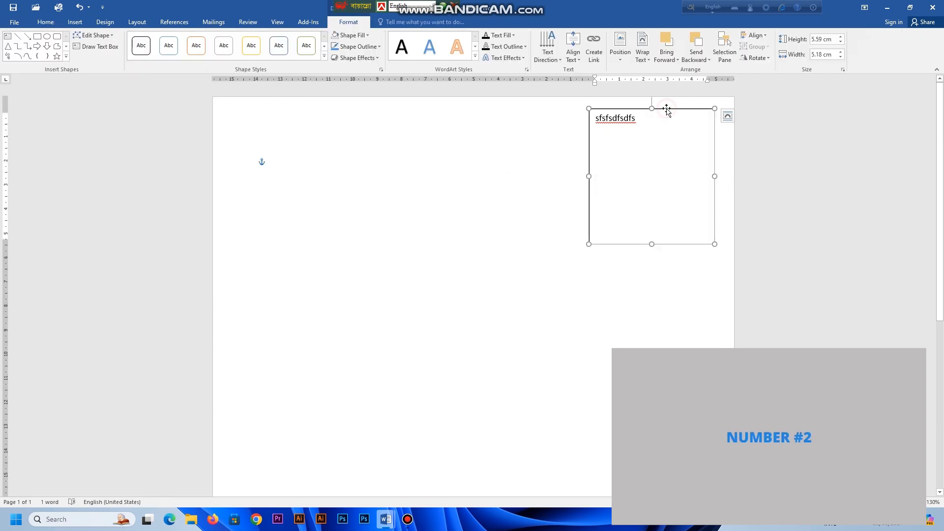
key(Delete)
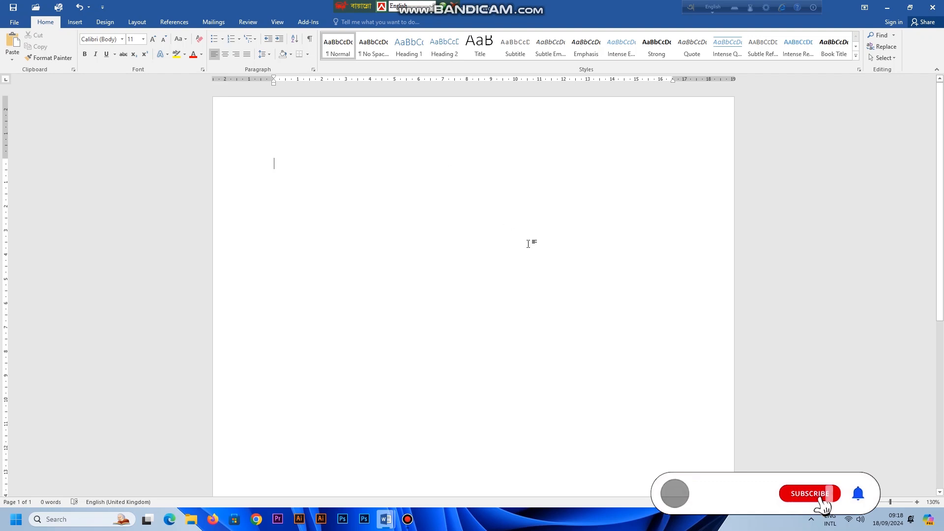
- Insert the Eiffel tower picture from file at the start of the blank page
click(76, 25)
click(104, 47)
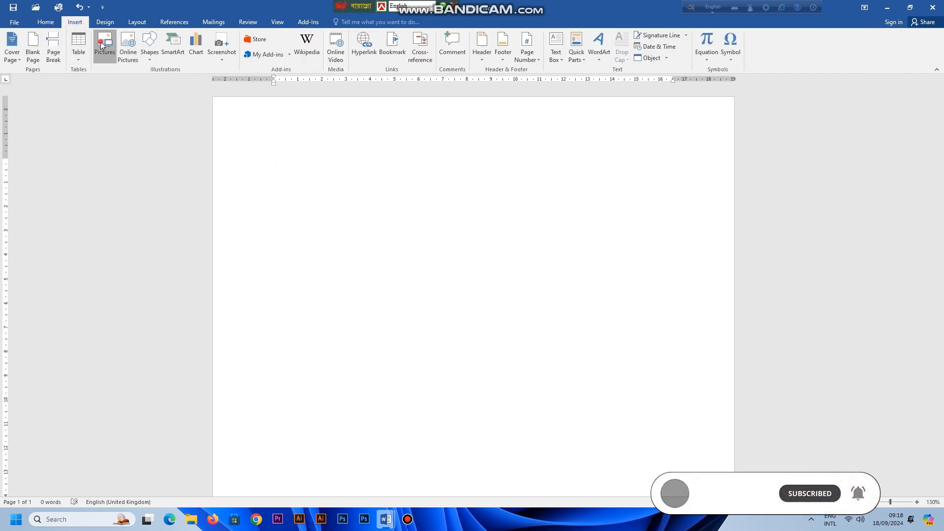
double_click(221, 147)
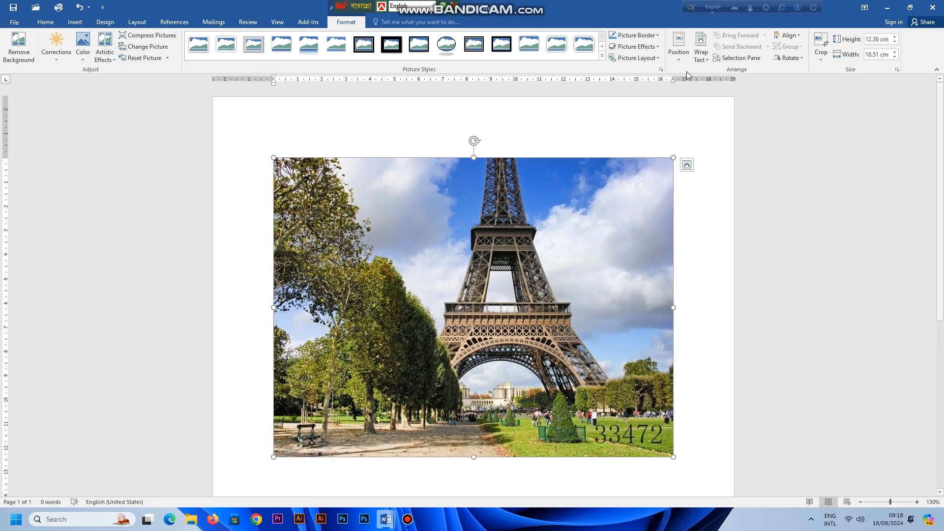
- Change the picture's text wrapping from inline to a floating layout and move the picture slightly to the right
click(701, 49)
click(715, 95)
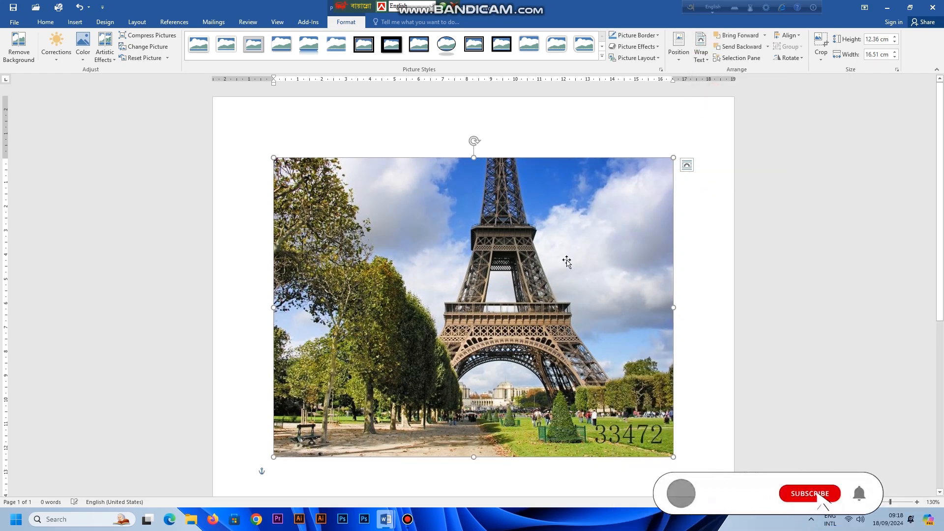
drag(522, 344, 590, 284)
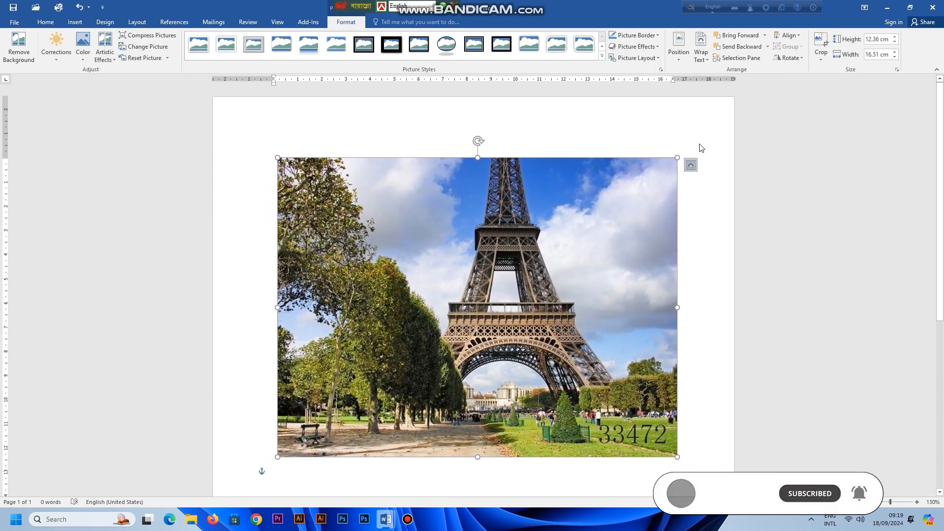
- Stretch the Eiffel tower picture to about 17.27 cm high and 17.68 cm wide
drag(478, 457, 477, 529)
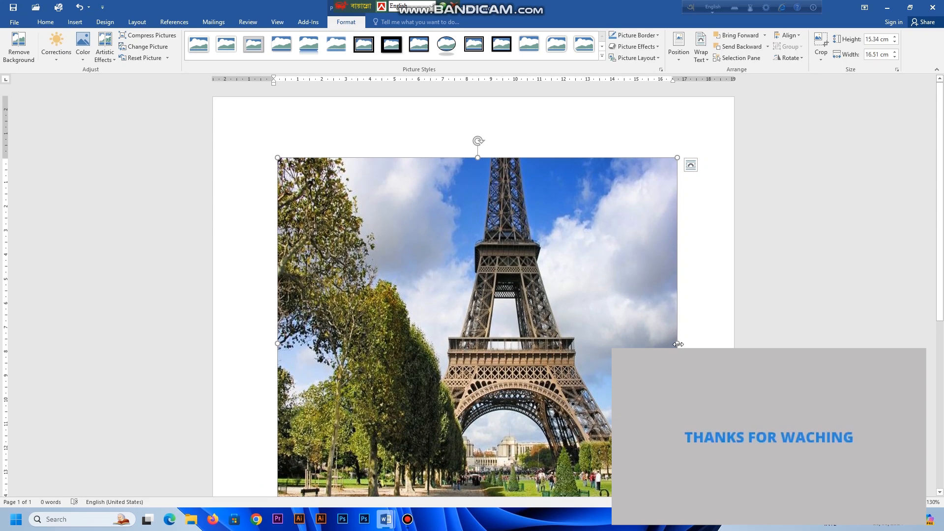
drag(677, 343, 706, 344)
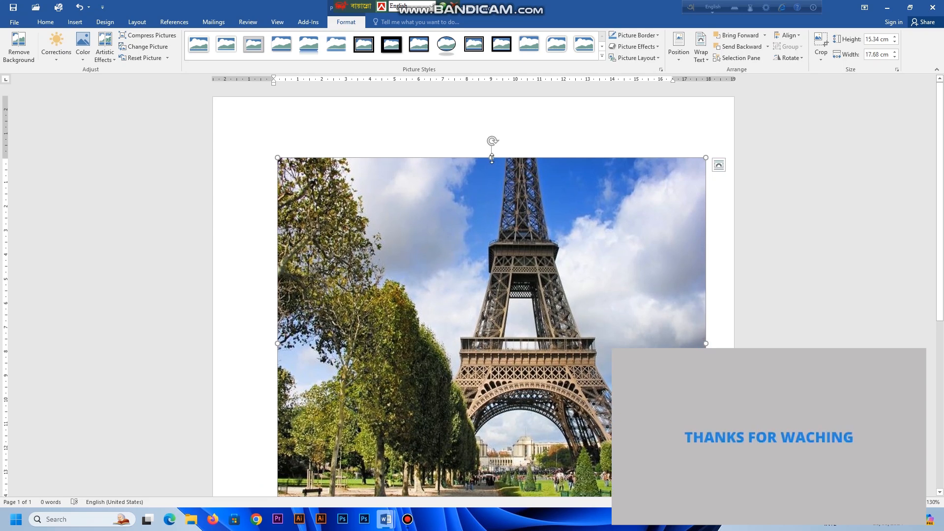
drag(491, 158, 485, 118)
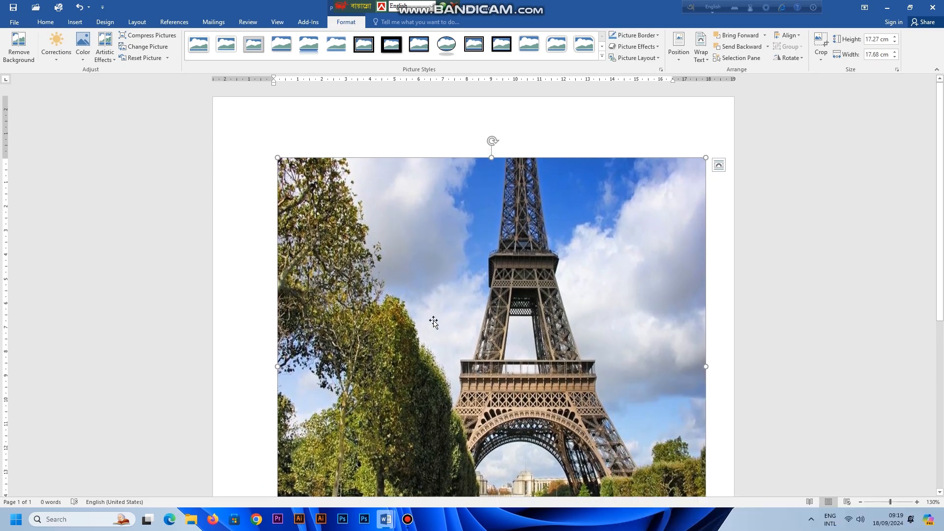